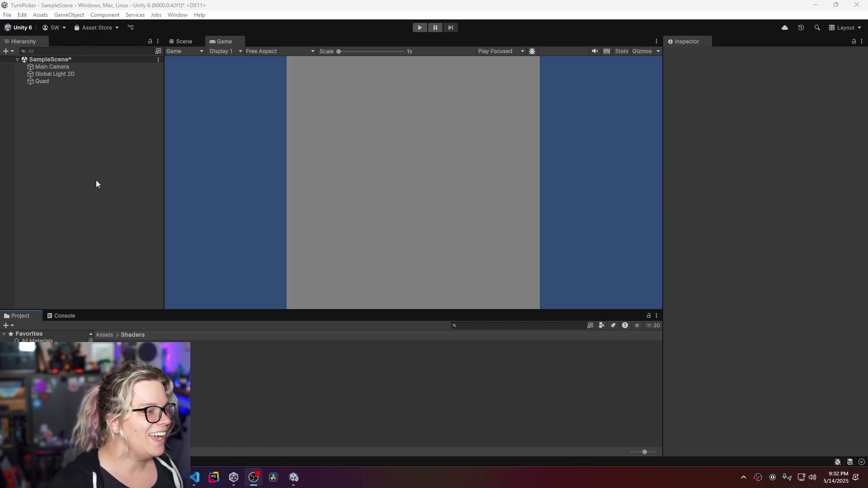
Step: Create a URP Unlit Shader Graph in the Shaders folder, keep its default name, and open it for editing
{"action": "right_click", "coordinate": [199, 387]}
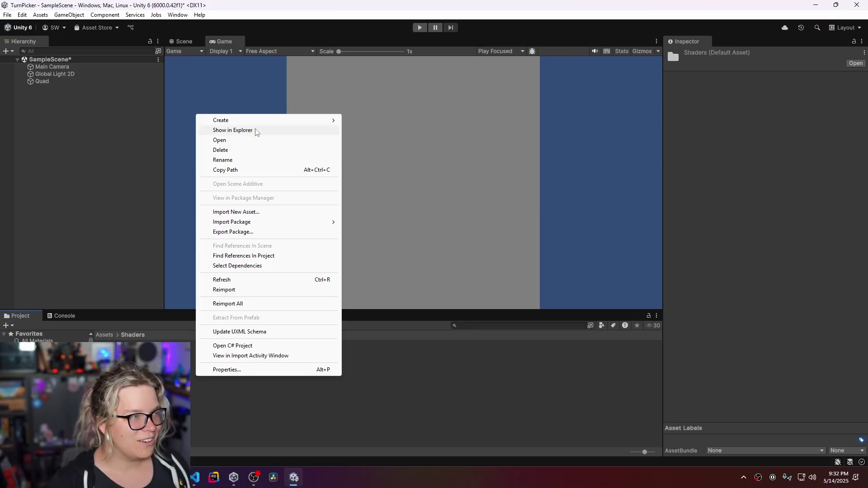
{"action": "mouse_move", "coordinate": [247, 121]}
{"action": "mouse_move", "coordinate": [389, 247]}
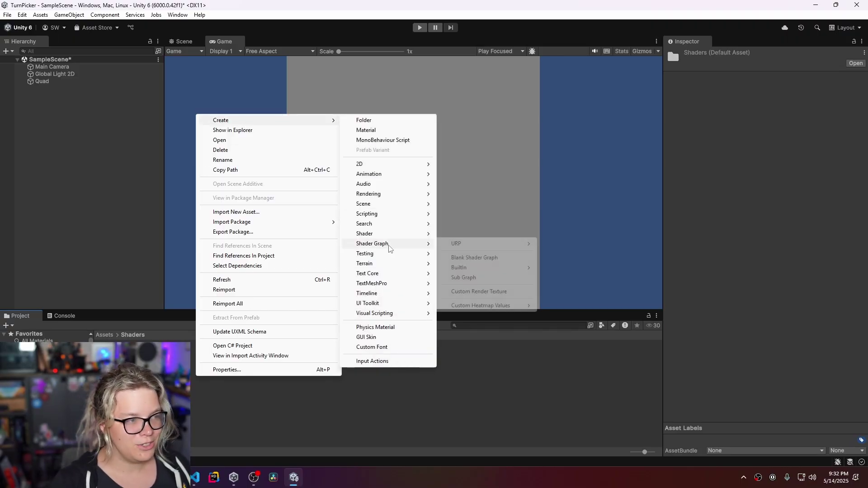
{"action": "mouse_move", "coordinate": [497, 246]}
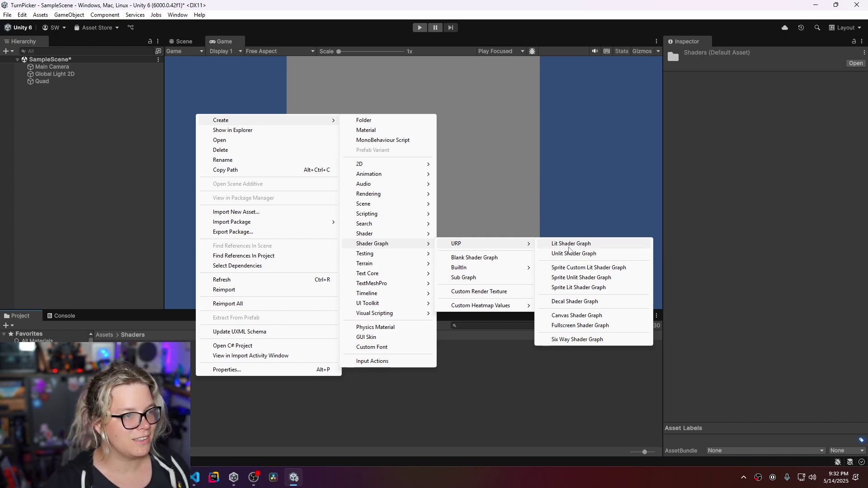
{"action": "left_click", "coordinate": [571, 253]}
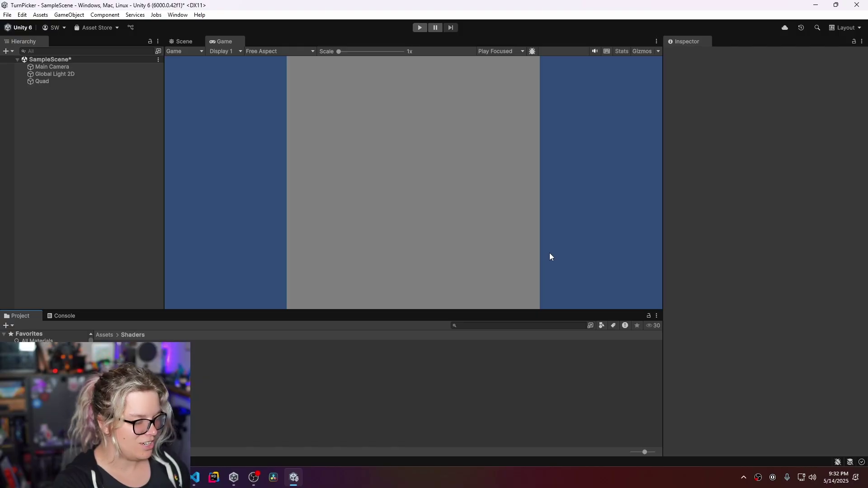
{"action": "key", "text": "Return"}
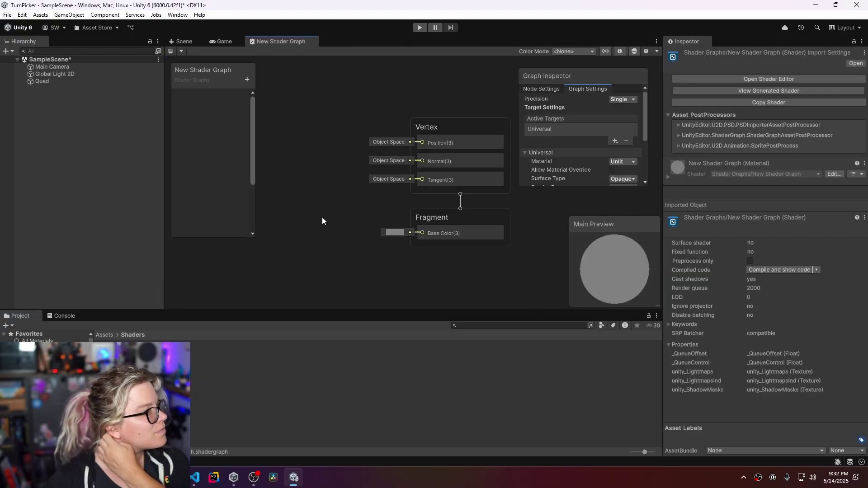
Step: Add a UV node to the graph and place it well before the Vertex and Fragment blocks
{"action": "right_click", "coordinate": [340, 238]}
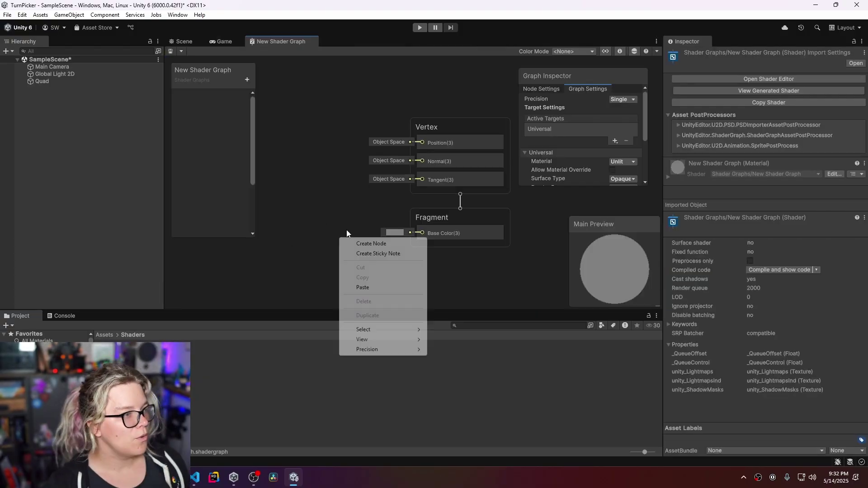
{"action": "left_click", "coordinate": [371, 244]}
{"action": "type", "text": "u"}
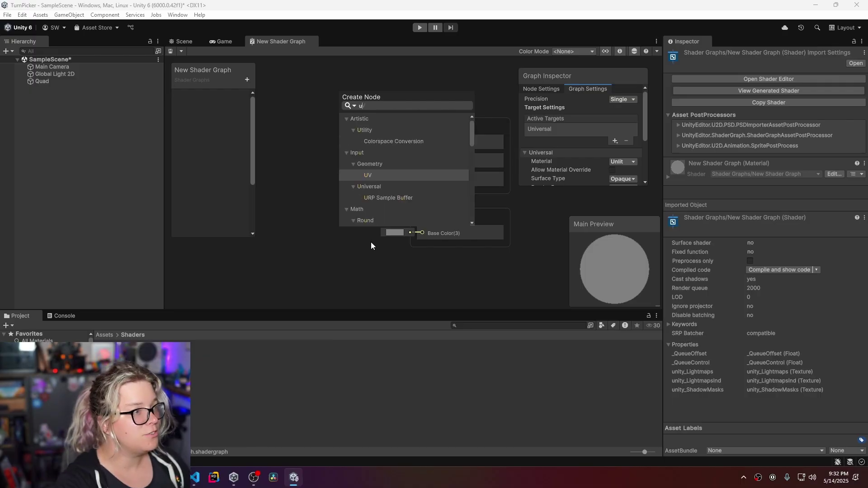
{"action": "type", "text": "v"}
{"action": "key", "text": "Return"}
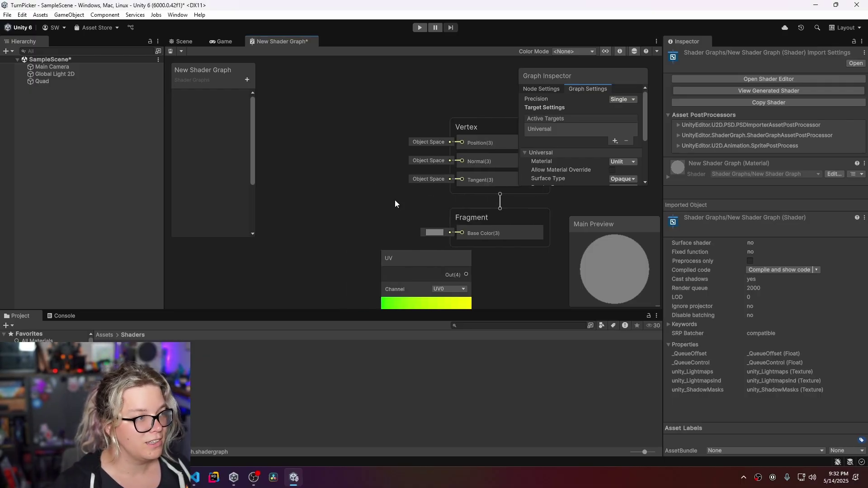
{"action": "scroll", "coordinate": [395, 200], "scroll_direction": "down", "scroll_amount": 3}
{"action": "left_click_drag", "start_coordinate": [500, 240], "coordinate": [295, 127]}
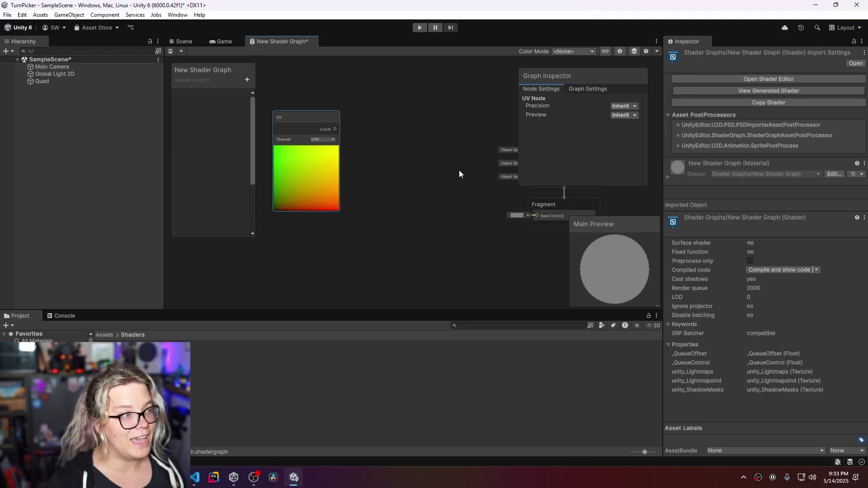
Step: Add a Polar Coordinates node and place it near the UV node
{"action": "right_click", "coordinate": [416, 237]}
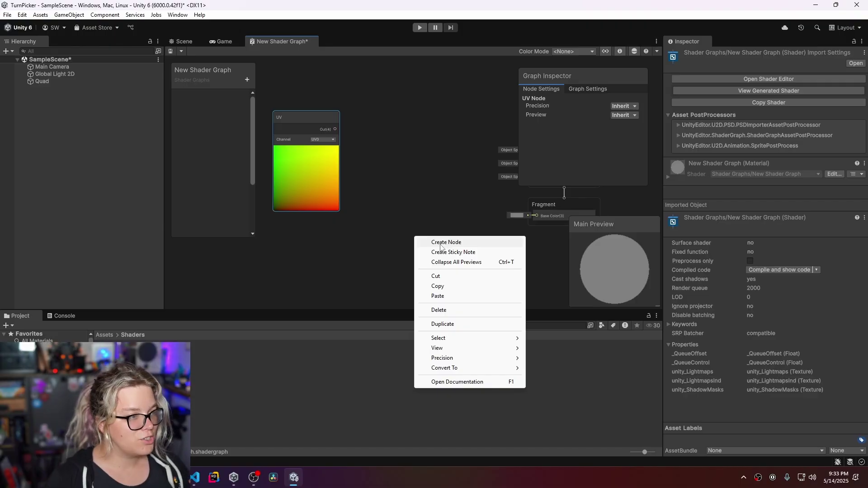
{"action": "left_click", "coordinate": [441, 243]}
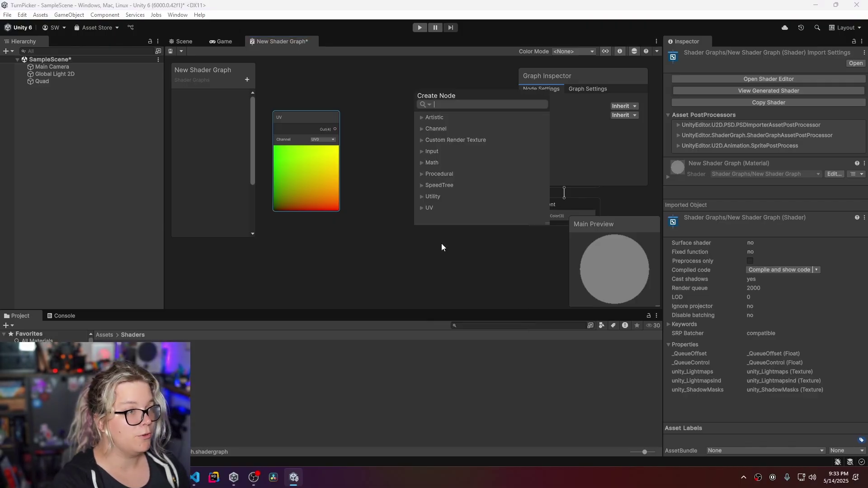
{"action": "type", "text": "polar"}
{"action": "key", "text": "Return"}
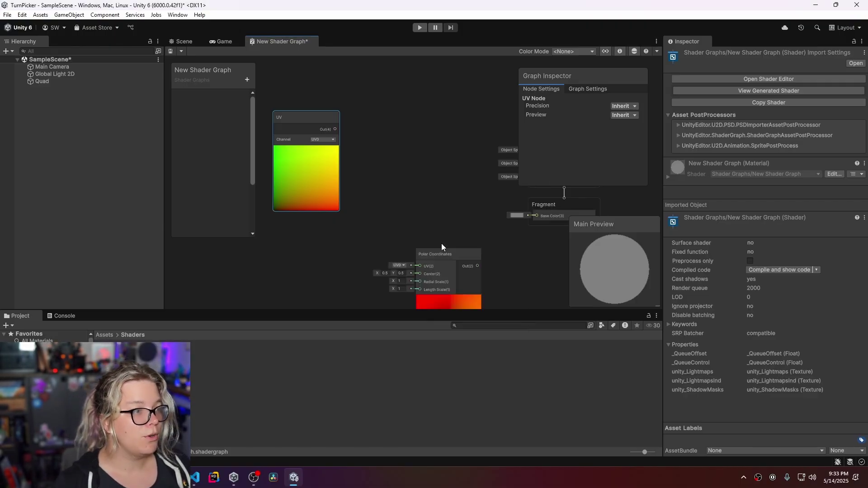
{"action": "left_click_drag", "start_coordinate": [441, 252], "coordinate": [388, 210]}
{"action": "middle_click_drag", "start_coordinate": [453, 255], "coordinate": [504, 241]}
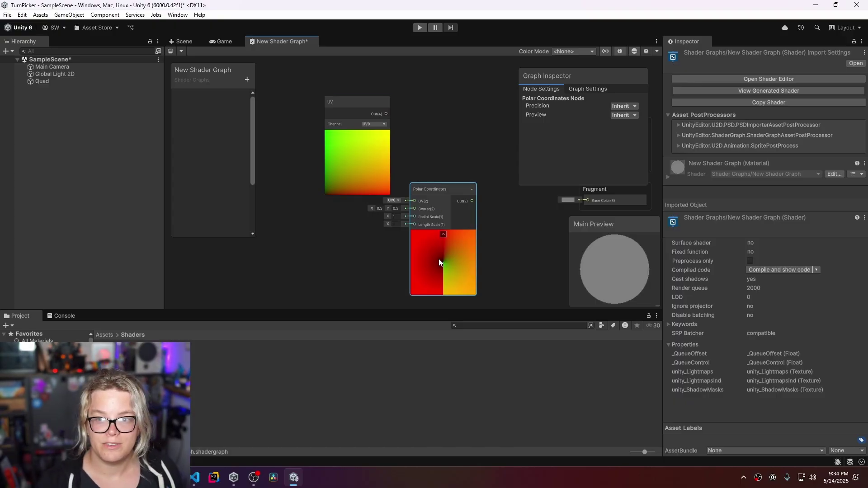
Step: Search the available nodes for "length" and "arc"
{"action": "right_click", "coordinate": [415, 121]}
{"action": "left_click", "coordinate": [434, 124]}
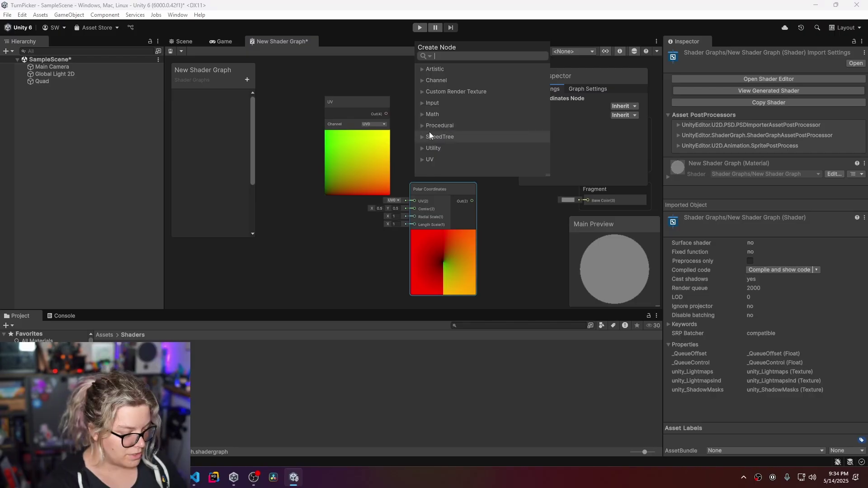
{"action": "type", "text": "length"}
{"action": "key", "text": "BackSpace"}
{"action": "key", "text": "BackSpace"}
{"action": "key", "text": "BackSpace"}
{"action": "key", "text": "BackSpace"}
{"action": "key", "text": "BackSpace"}
{"action": "key", "text": "BackSpace"}
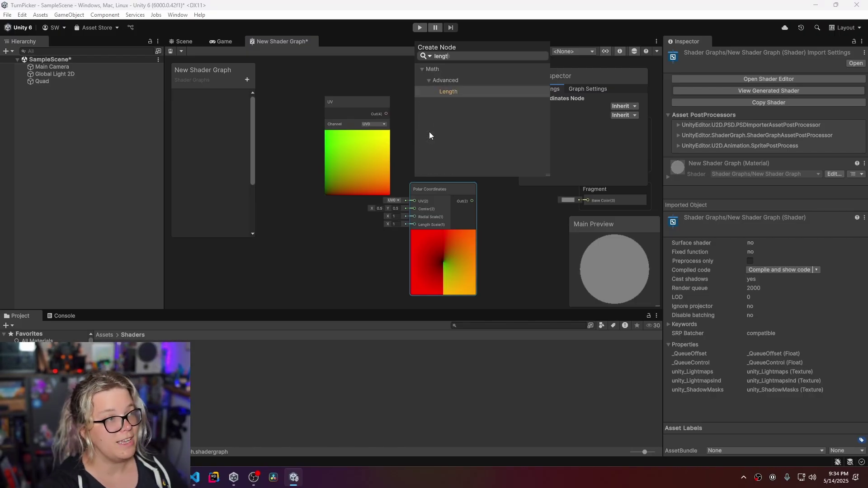
{"action": "type", "text": "arc"}
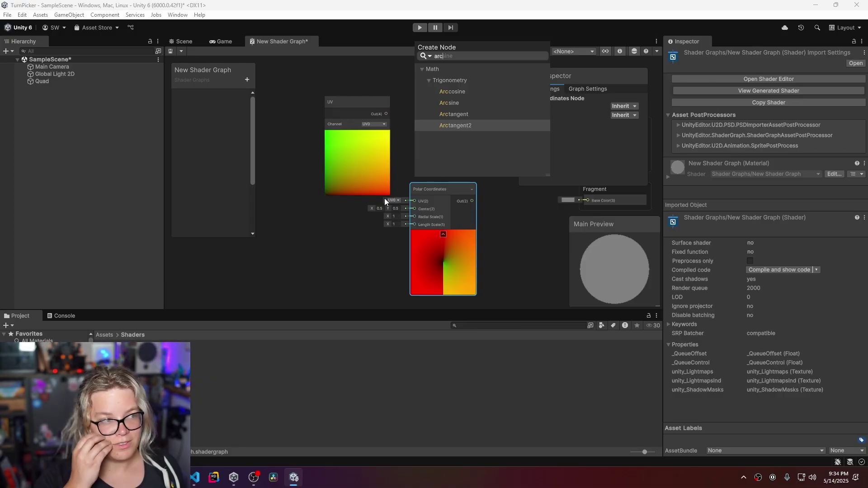
Step: Delete the UV node and move the Polar Coordinates node farther away from the Fragment block
{"action": "left_click", "coordinate": [361, 103]}
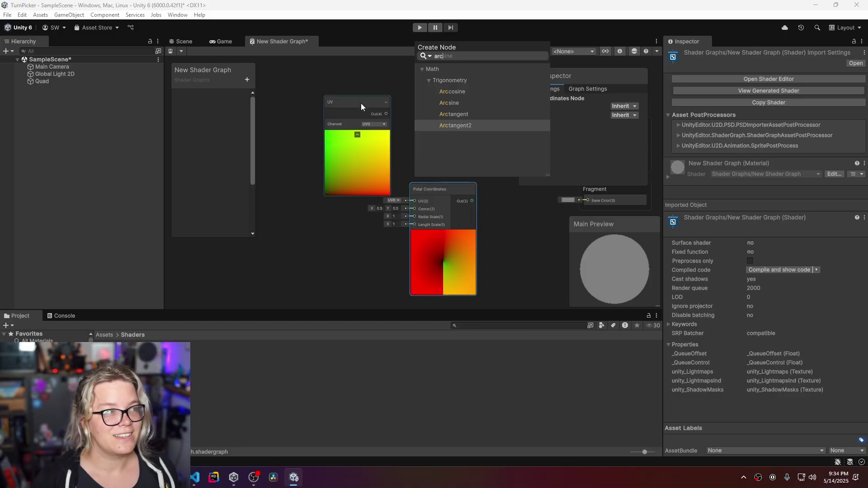
{"action": "key", "text": "Delete"}
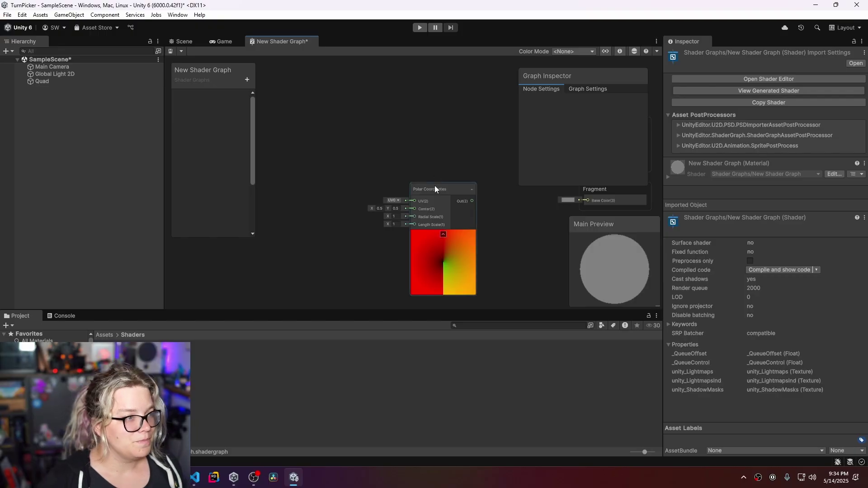
{"action": "left_click_drag", "start_coordinate": [436, 189], "coordinate": [323, 183]}
Step: Add a Split node beside Polar Coordinates and connect the Polar Coordinates output to its input
{"action": "right_click", "coordinate": [438, 234]}
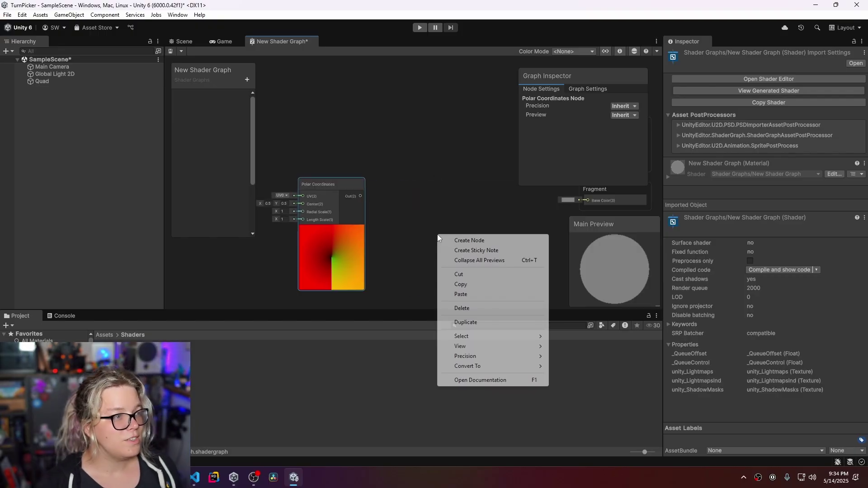
{"action": "left_click", "coordinate": [467, 244]}
{"action": "type", "text": "spl"}
{"action": "key", "text": "Return"}
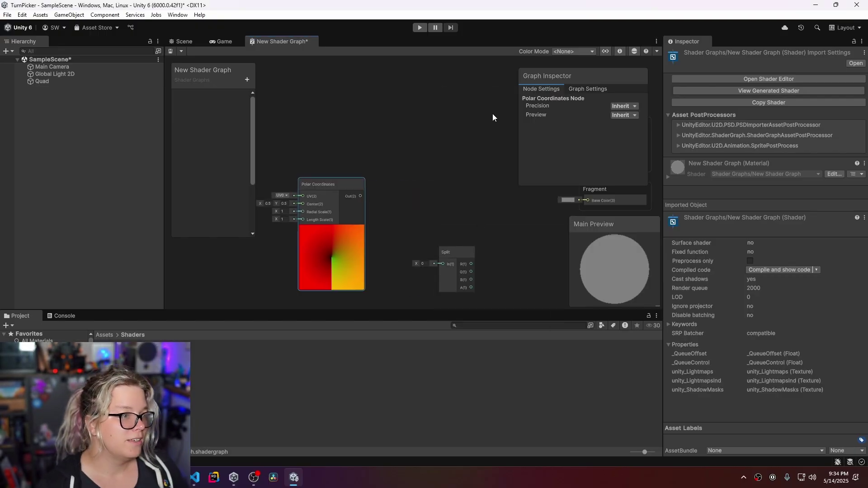
{"action": "left_click_drag", "start_coordinate": [361, 196], "coordinate": [381, 184]}
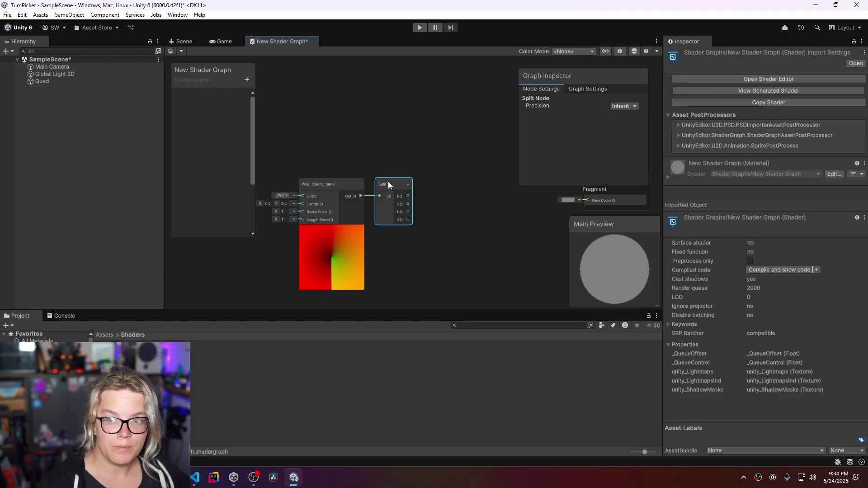
Step: Add a Texture2D property named MainTex to the shader graph
{"action": "left_click", "coordinate": [247, 79]}
{"action": "left_click", "coordinate": [277, 172]}
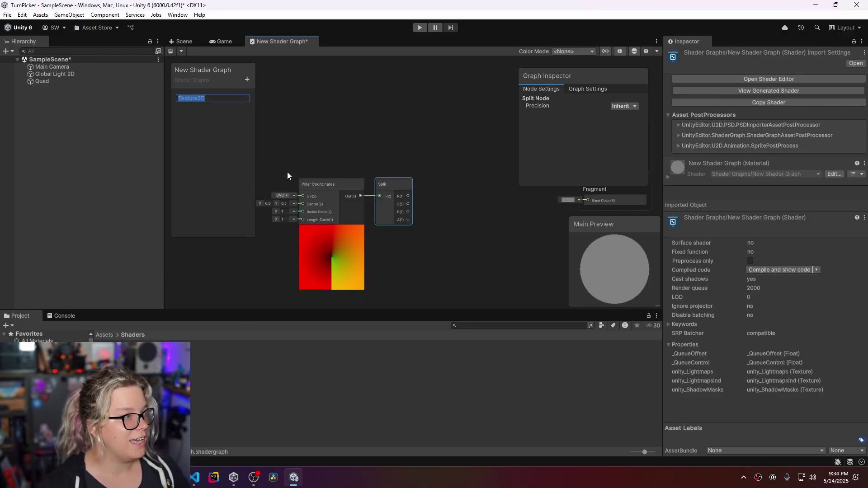
{"action": "type", "text": "Cloud"}
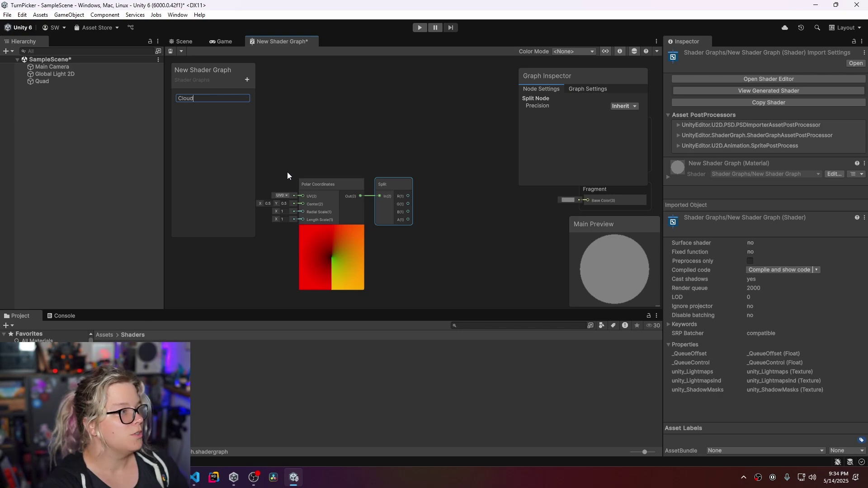
{"action": "key", "text": "BackSpace"}
{"action": "key", "text": "BackSpace"}
{"action": "key", "text": "BackSpace"}
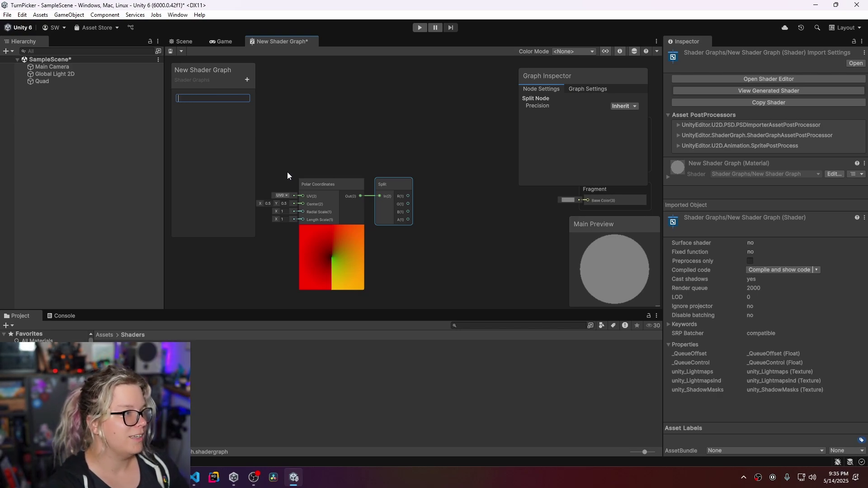
{"action": "type", "text": "MainTex"}
{"action": "key", "text": "Return"}
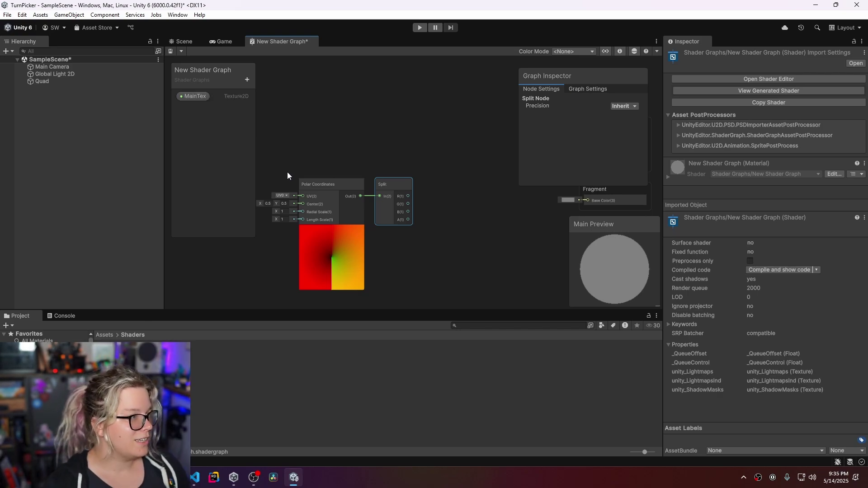
Step: Set the MainTex property's default value to the Clouds texture and save the graph
{"action": "left_click", "coordinate": [193, 97]}
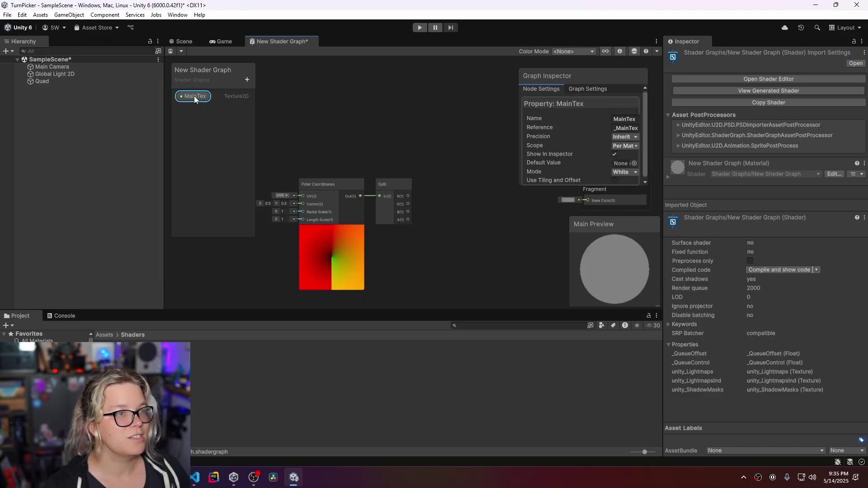
{"action": "left_click", "coordinate": [633, 163]}
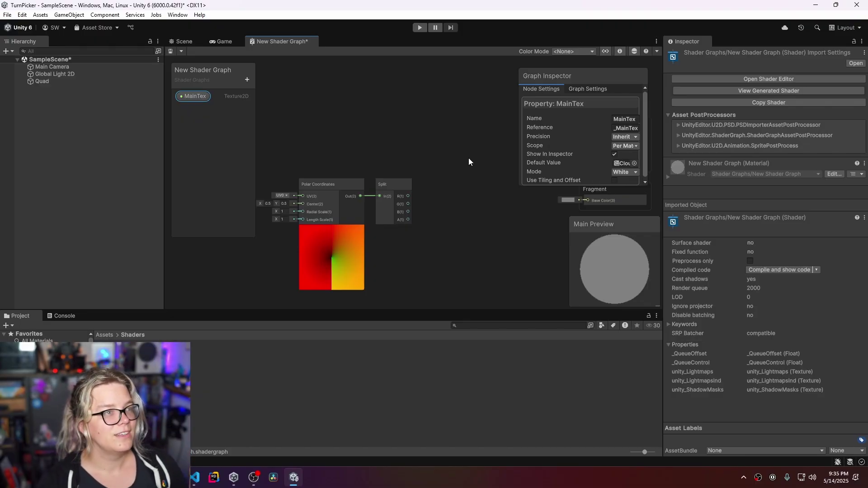
{"action": "key", "text": "ctrl+s"}
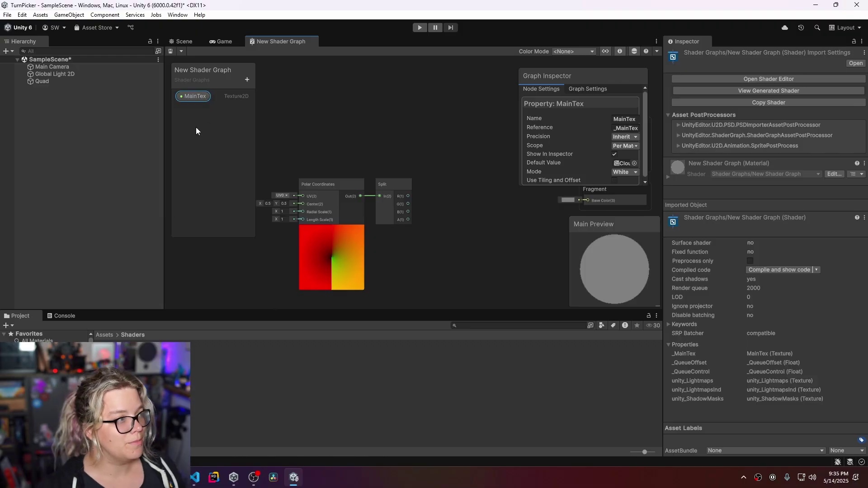
Step: Examine the Wrap Mode options in the Clouds texture's import settings
{"action": "double_click", "coordinate": [623, 164]}
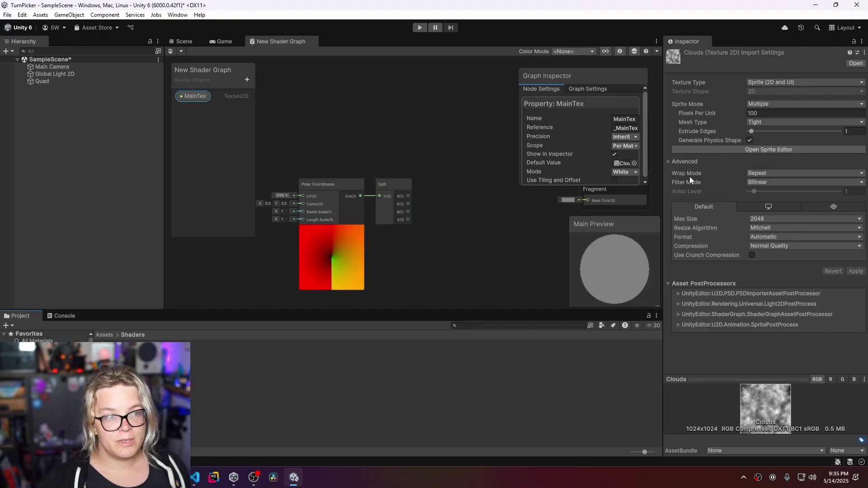
{"action": "left_click", "coordinate": [757, 173]}
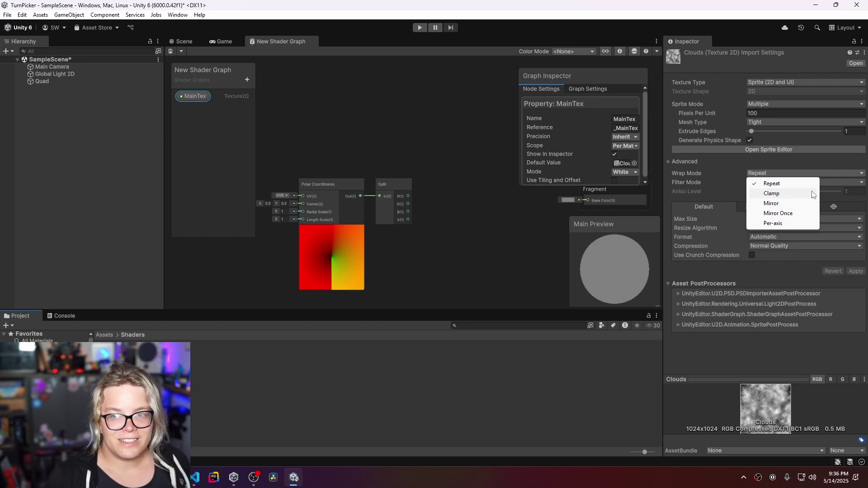
{"action": "left_click", "coordinate": [466, 245]}
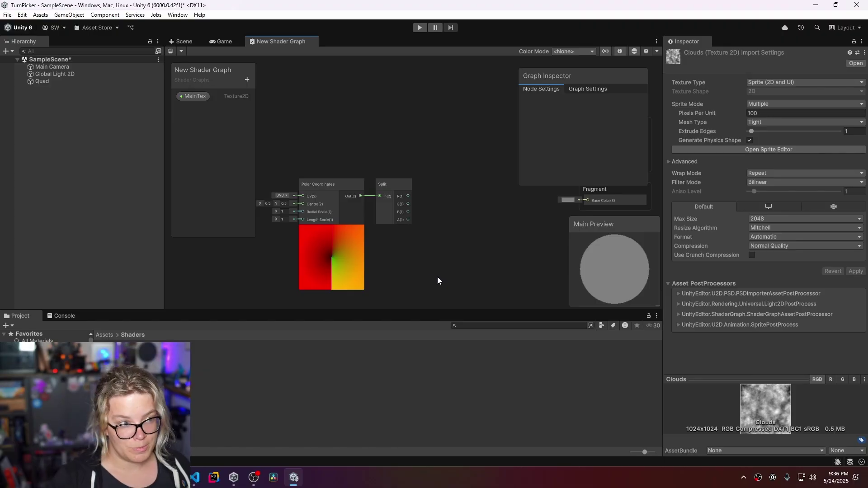
{"action": "mouse_move", "coordinate": [447, 262]}
{"action": "middle_mouse_down"}
{"action": "mouse_move", "coordinate": [369, 264]}
{"action": "mouse_move", "coordinate": [434, 262]}
{"action": "middle_mouse_up"}
{"action": "right_click", "coordinate": [440, 258]}
{"action": "left_click", "coordinate": [435, 251]}
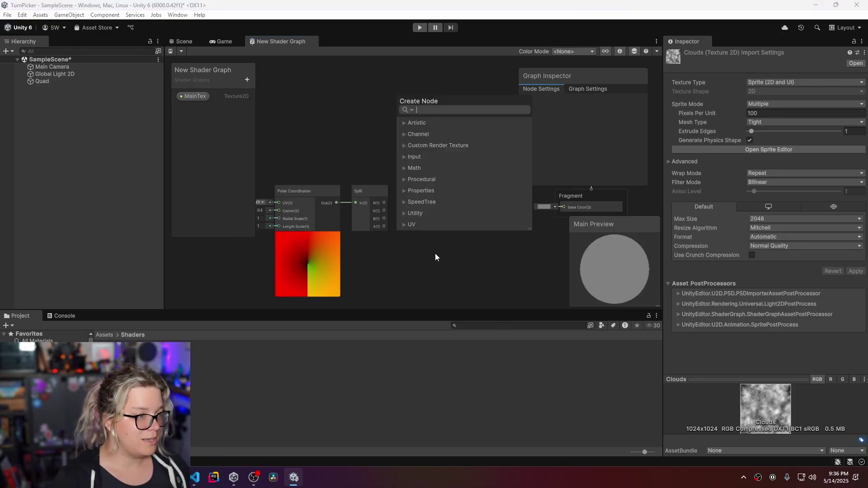
{"action": "type", "text": "sampler"}
{"action": "key", "text": "Return"}
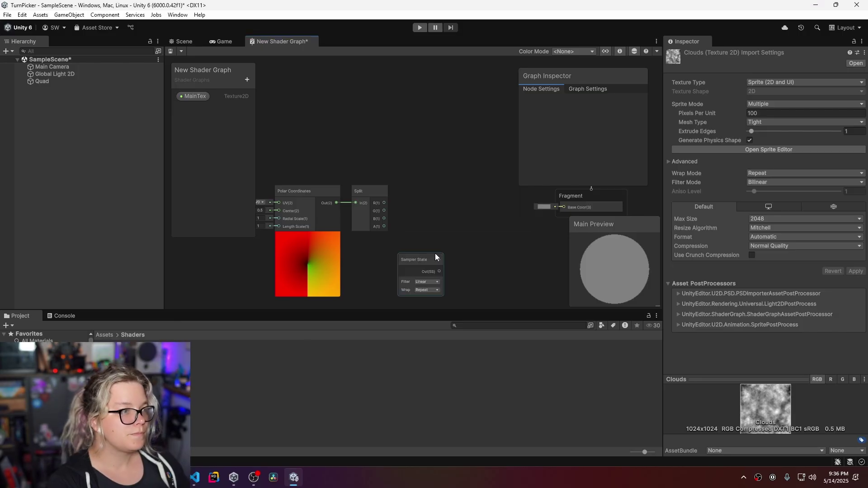
{"action": "left_click", "coordinate": [420, 262]}
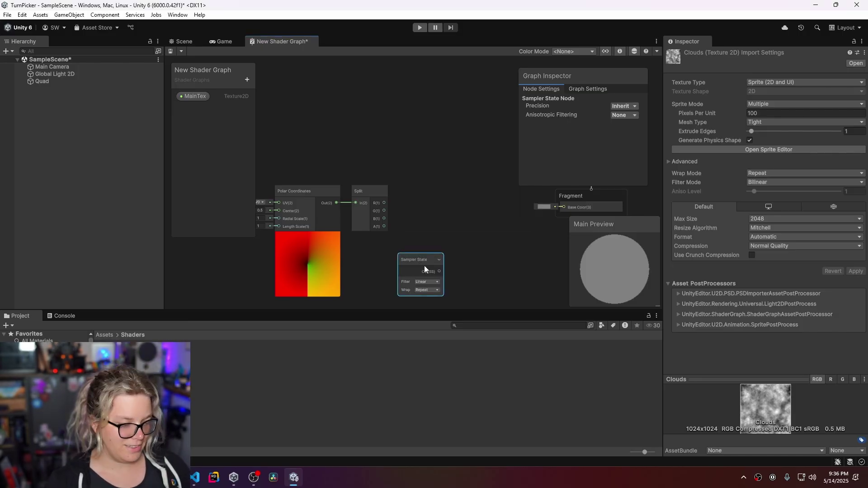
{"action": "key", "text": "Delete"}
Step: Replace the Sampler State node with a Sample Texture 2D node and connect a MainTex property node to its Texture input
{"action": "right_click", "coordinate": [424, 265]}
{"action": "left_click", "coordinate": [455, 271]}
{"action": "type", "text": "texti"}
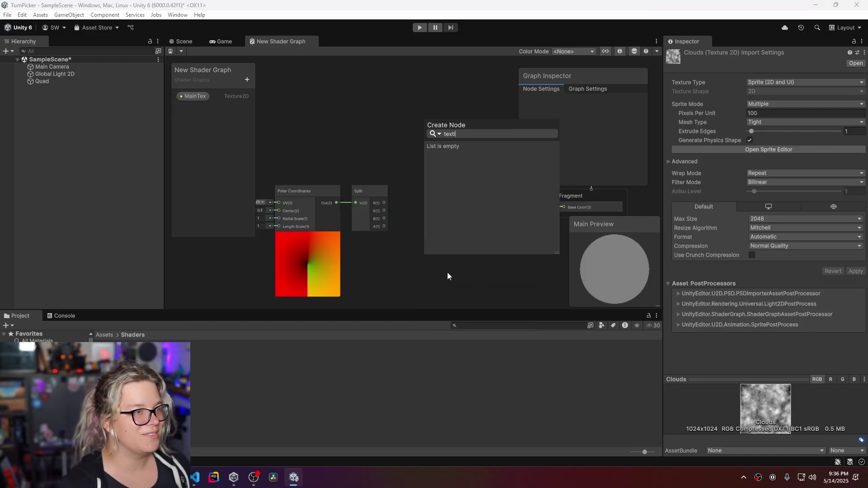
{"action": "key", "text": "BackSpace"}
{"action": "type", "text": "ure"}
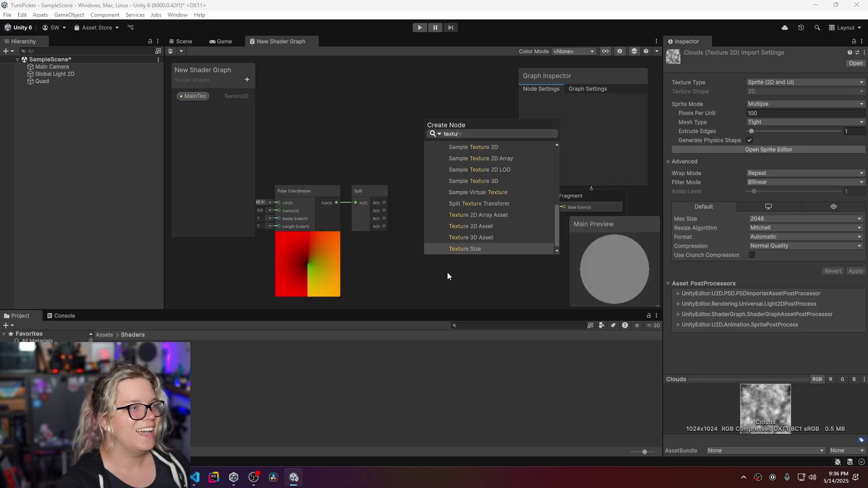
{"action": "left_click", "coordinate": [466, 148]}
{"action": "left_click_drag", "start_coordinate": [452, 278], "coordinate": [443, 142]}
{"action": "left_click", "coordinate": [197, 94]}
{"action": "left_click_drag", "start_coordinate": [197, 94], "coordinate": [426, 161]}
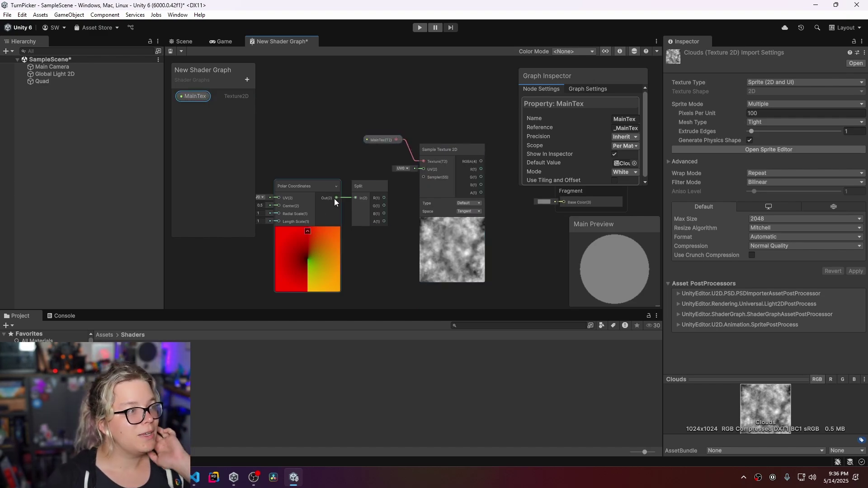
Step: Connect the Polar Coordinates output to Sample Texture 2D's UV input and its RGBA output to the Fragment's Base Color
{"action": "left_click_drag", "start_coordinate": [336, 198], "coordinate": [423, 169]}
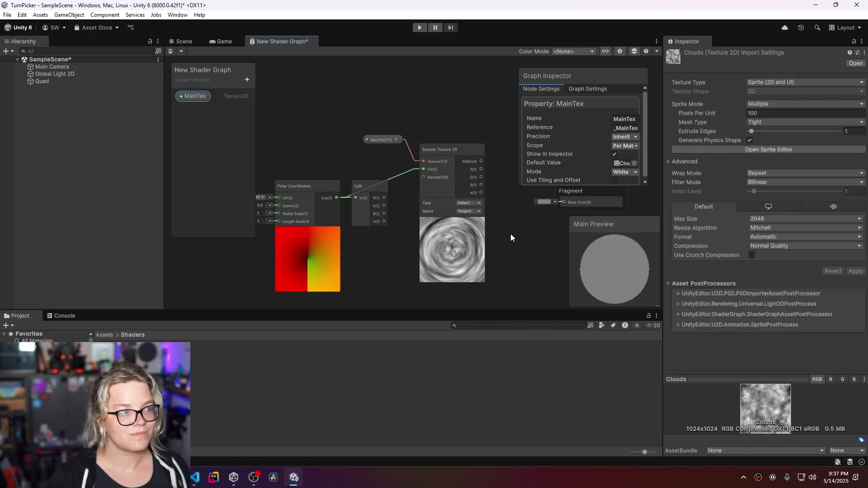
{"action": "middle_click_drag", "start_coordinate": [500, 226], "coordinate": [409, 221]}
{"action": "left_click_drag", "start_coordinate": [400, 170], "coordinate": [483, 210]}
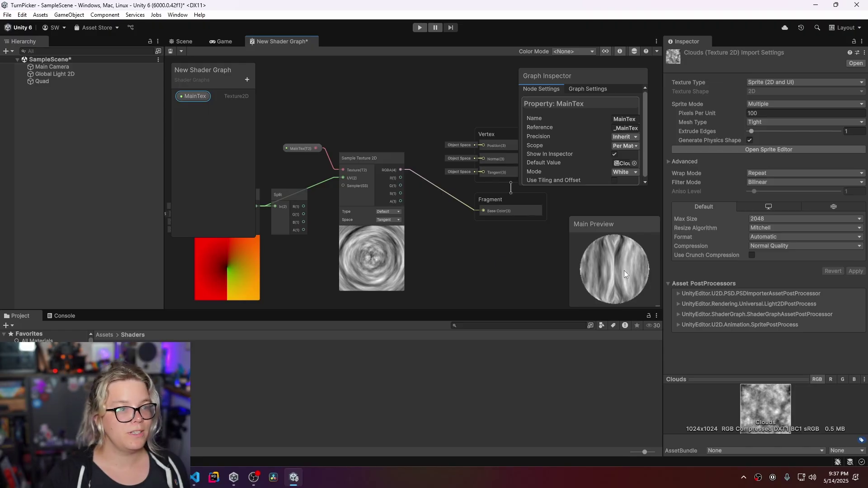
{"action": "left_click_drag", "start_coordinate": [624, 270], "coordinate": [599, 268]}
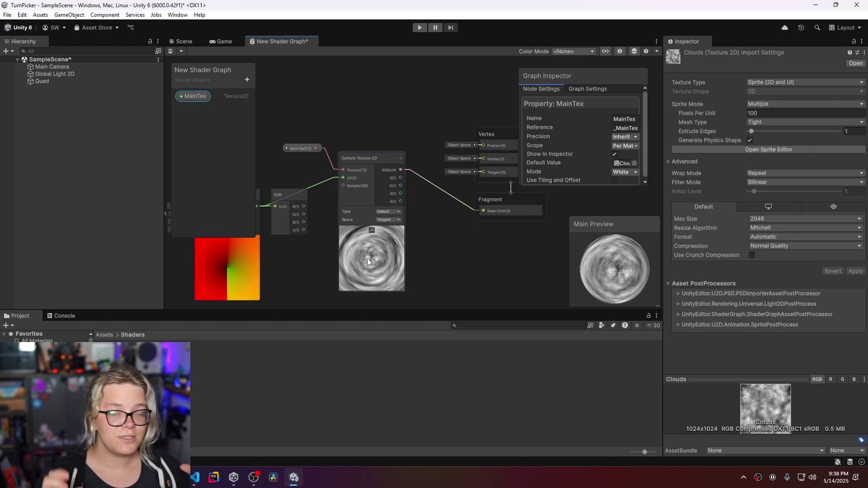
{"action": "middle_click_drag", "start_coordinate": [314, 257], "coordinate": [421, 270]}
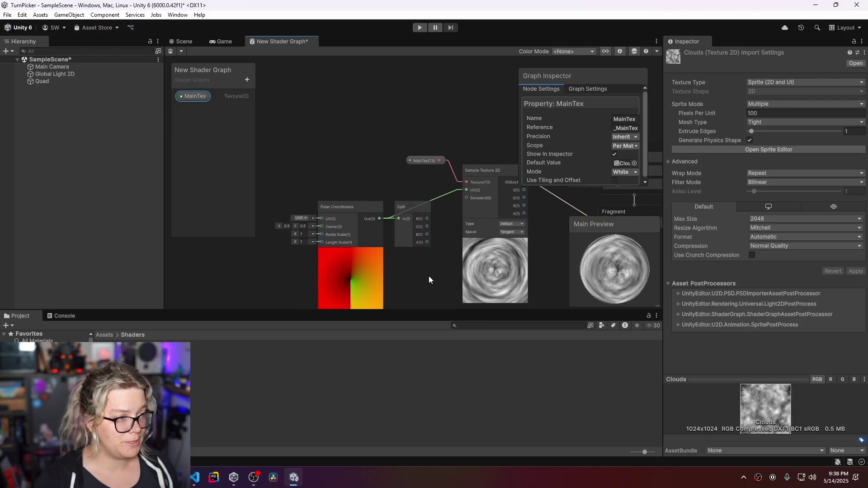
{"action": "middle_click_drag", "start_coordinate": [428, 275], "coordinate": [450, 255]}
{"action": "right_click", "coordinate": [232, 129]}
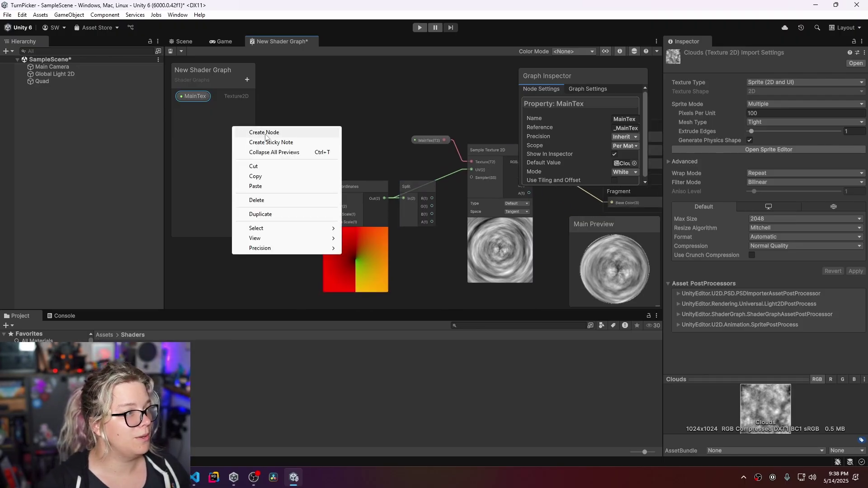
{"action": "left_click", "coordinate": [257, 132]}
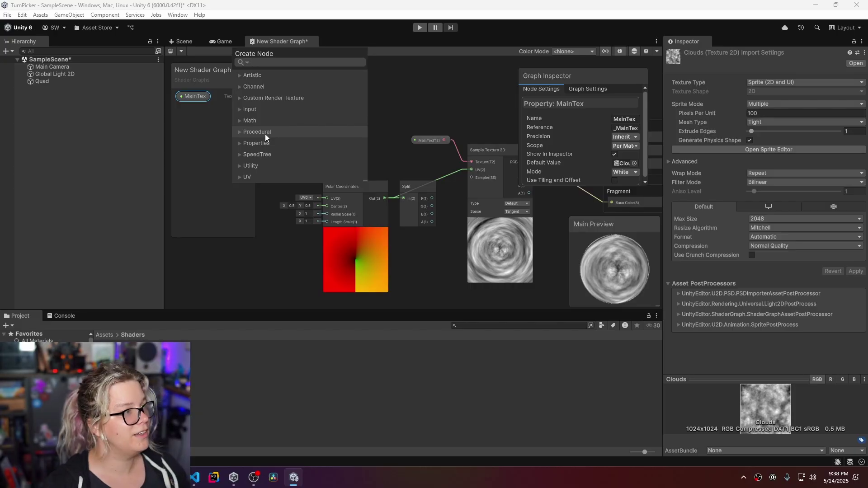
{"action": "left_click", "coordinate": [194, 165]}
Step: Add a Float property named CloudSpeed to the shader graph
{"action": "left_click", "coordinate": [248, 80]}
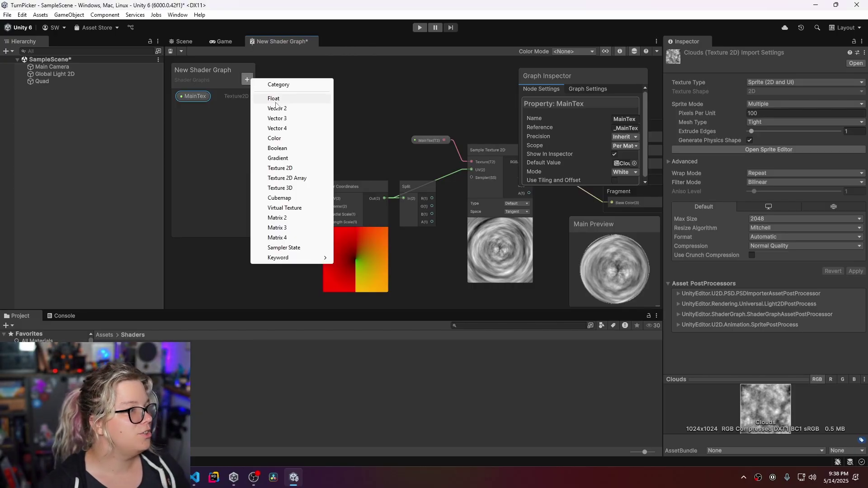
{"action": "left_click", "coordinate": [275, 98]}
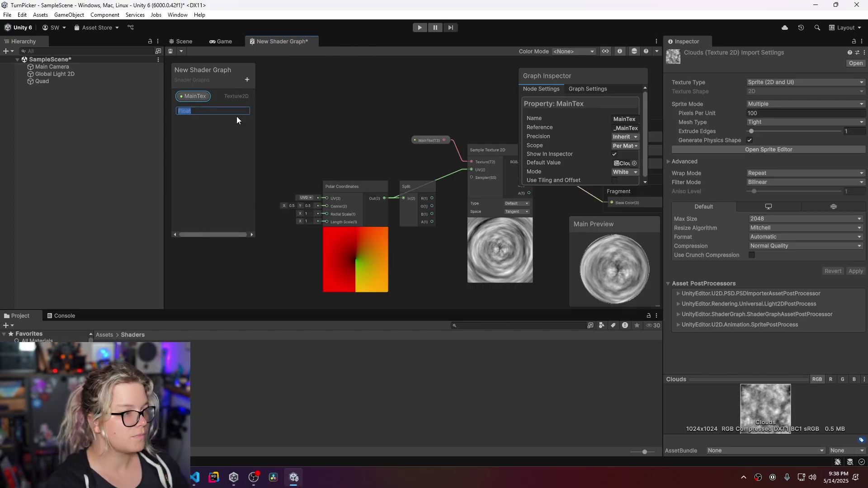
{"action": "type", "text": "Cloud"}
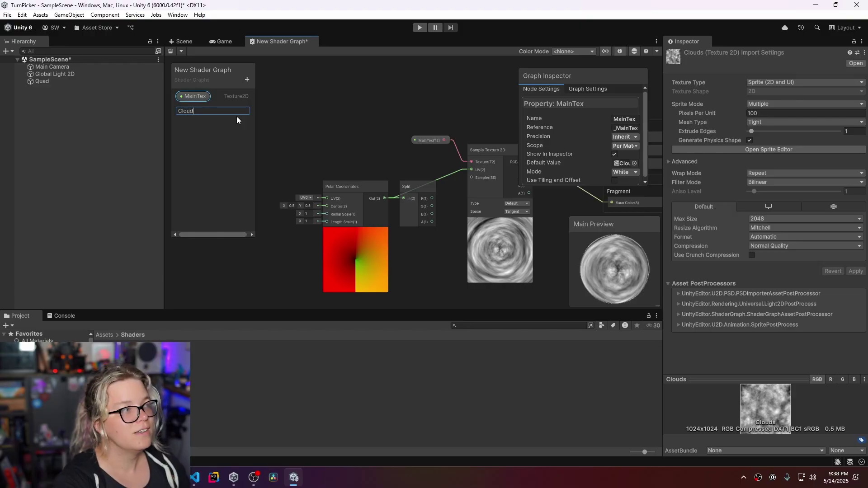
{"action": "type", "text": "Speed"}
{"action": "key", "text": "Return"}
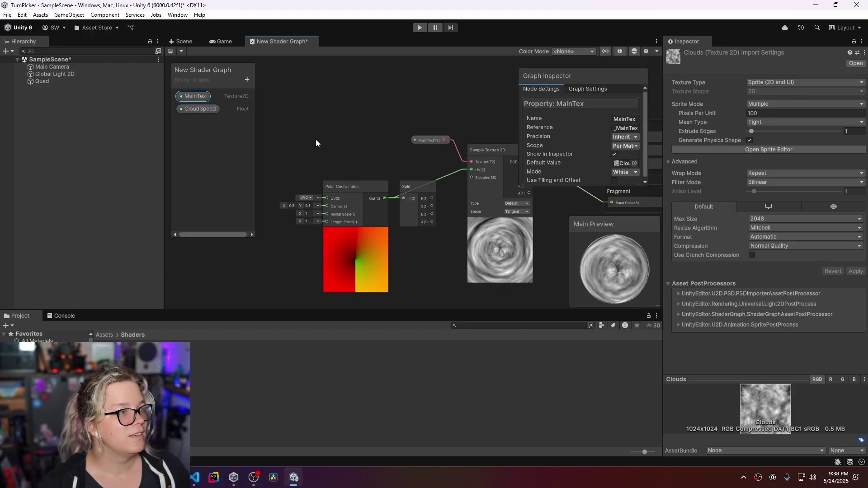
Step: Place a CloudSpeed property node and a Time node in the graph, stacked together above the Polar Coordinates node
{"action": "right_click", "coordinate": [341, 120]}
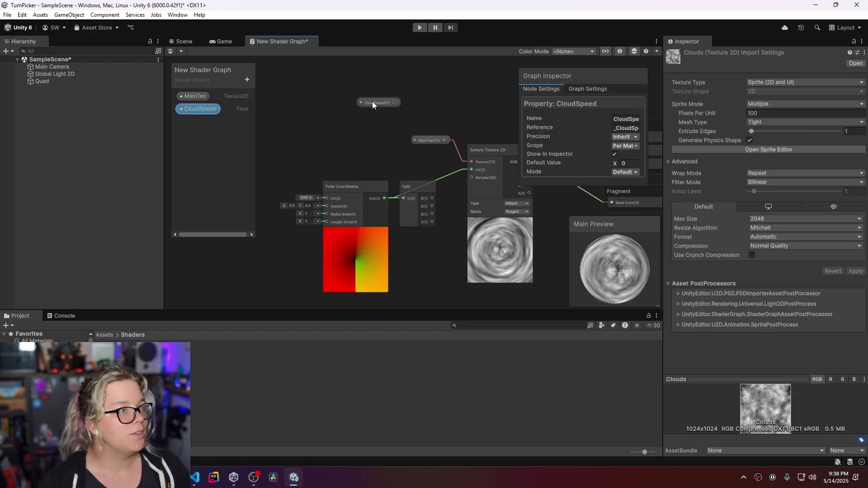
{"action": "right_click", "coordinate": [351, 120]}
{"action": "left_click", "coordinate": [379, 126]}
{"action": "type", "text": "time"}
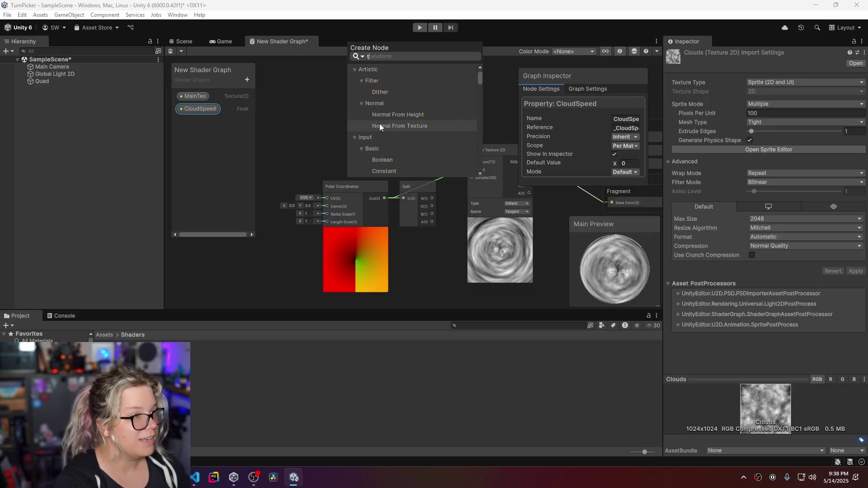
{"action": "left_click", "coordinate": [378, 126]}
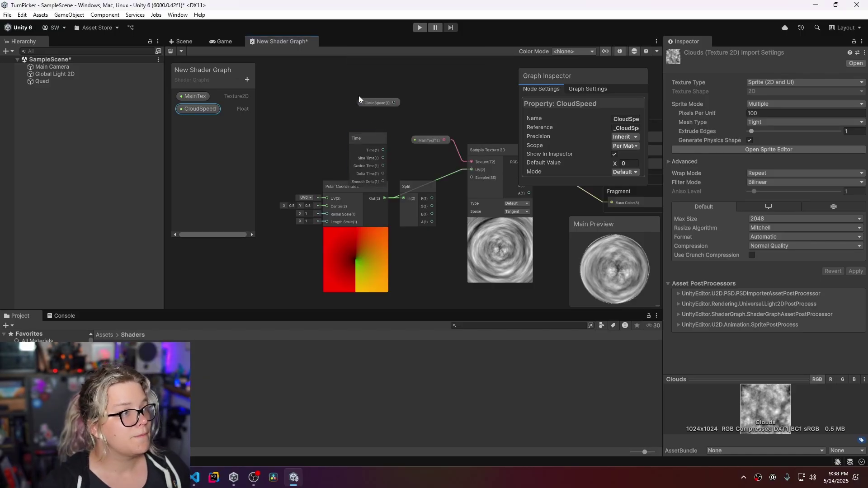
{"action": "left_click_drag", "start_coordinate": [359, 96], "coordinate": [385, 105]}
{"action": "left_click", "coordinate": [391, 113]}
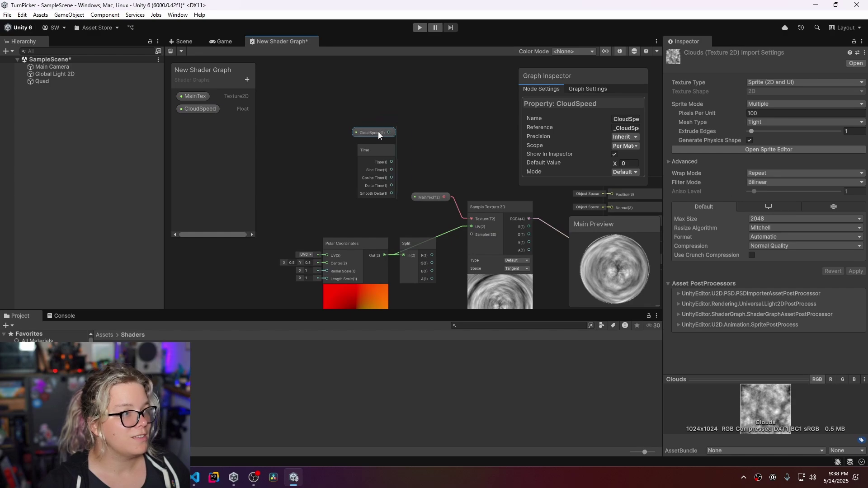
{"action": "left_click", "coordinate": [456, 143]}
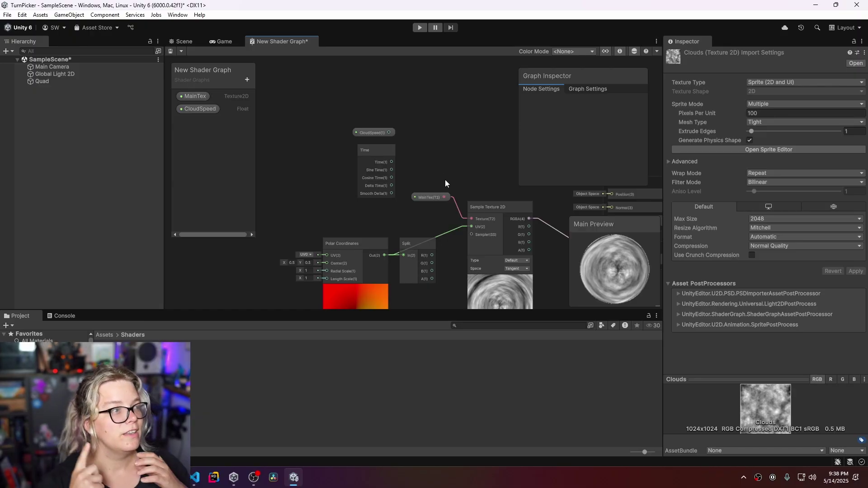
Step: Add a Multiply node beside the Time node, with CloudSpeed connected to its A input and Time to its B input
{"action": "left_click", "coordinate": [384, 175]}
{"action": "key", "text": "f"}
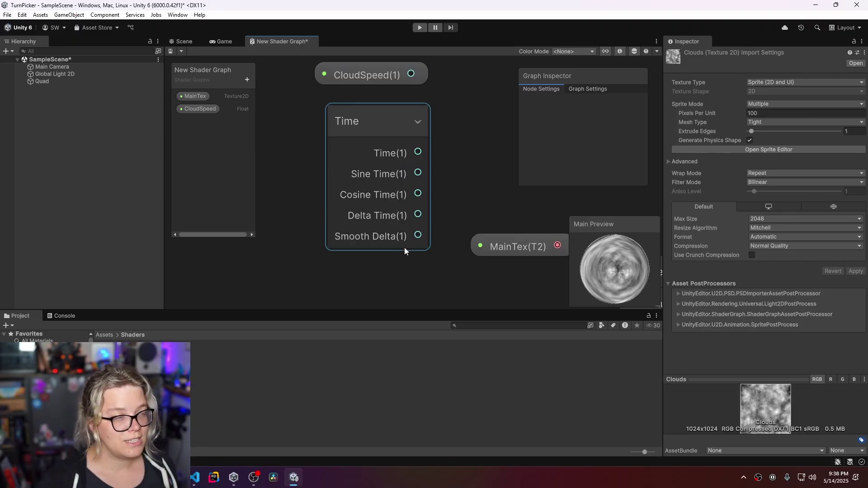
{"action": "left_click", "coordinate": [431, 275]}
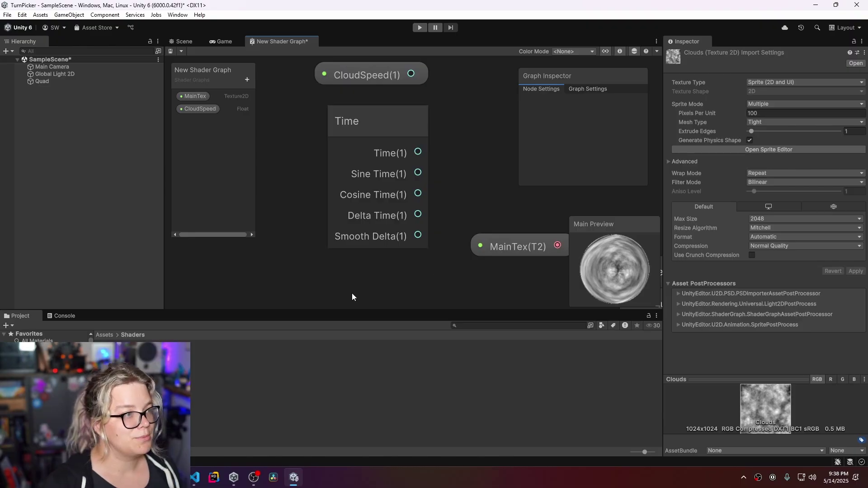
{"action": "scroll", "coordinate": [346, 291], "scroll_direction": "down", "scroll_amount": 4}
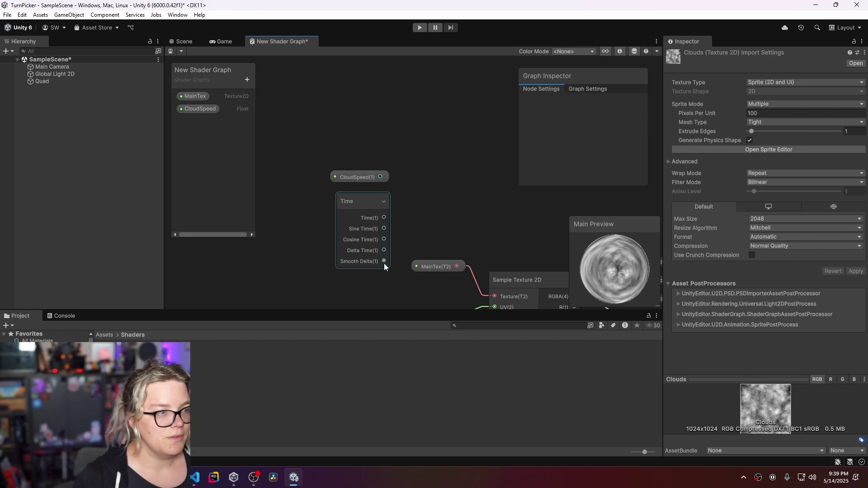
{"action": "middle_click_drag", "start_coordinate": [472, 190], "coordinate": [450, 170]}
{"action": "right_click", "coordinate": [443, 176]}
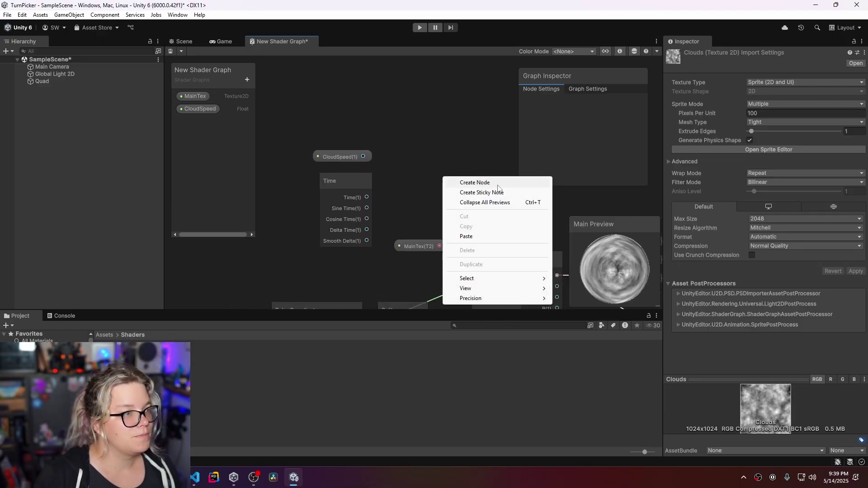
{"action": "left_click", "coordinate": [470, 184]}
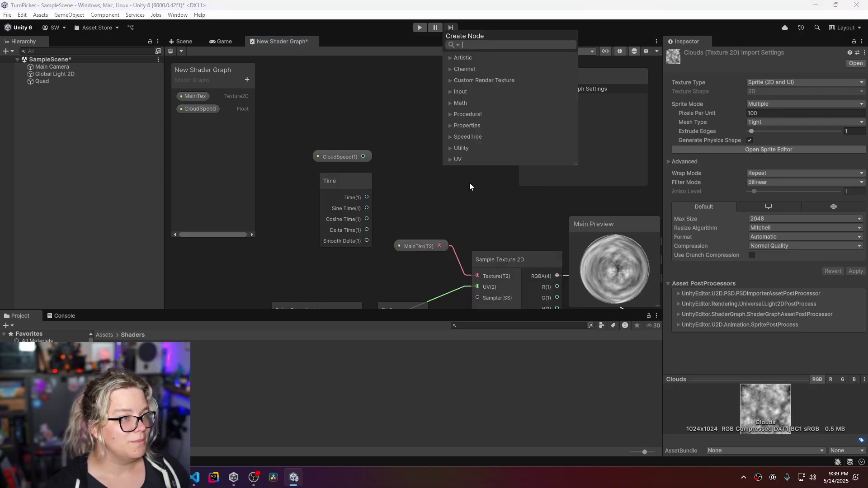
{"action": "type", "text": "multiply"}
{"action": "key", "text": "Return"}
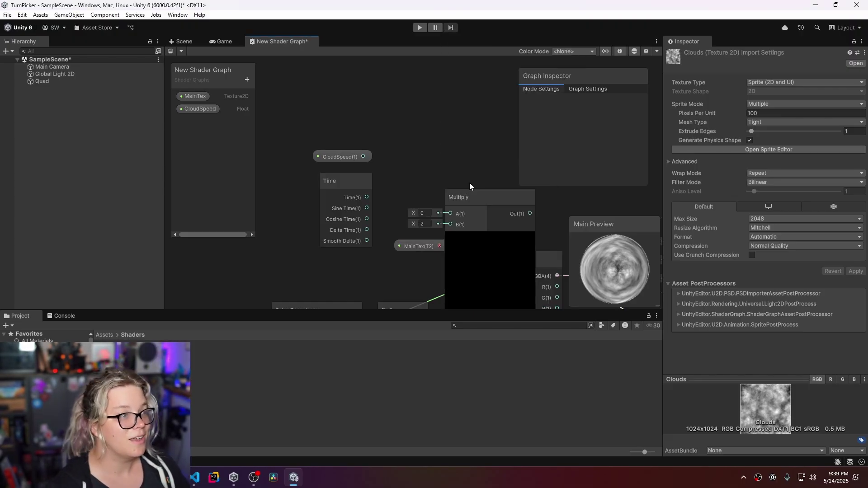
{"action": "left_click_drag", "start_coordinate": [363, 156], "coordinate": [450, 213]}
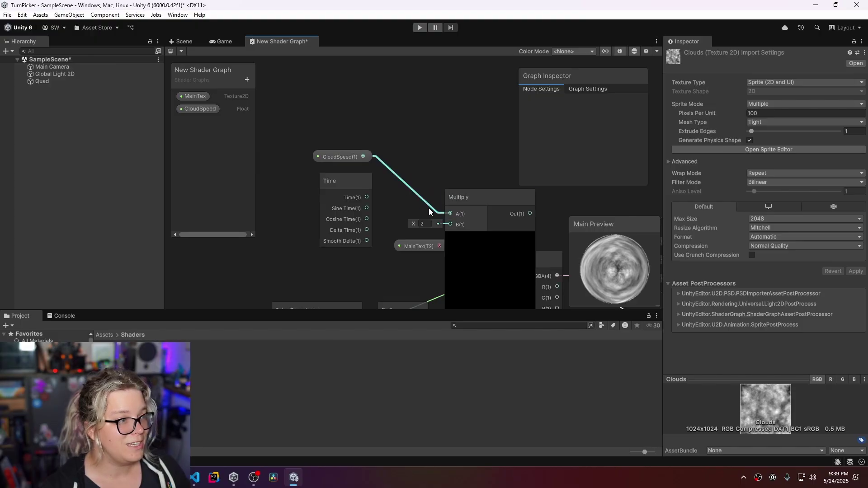
{"action": "left_click_drag", "start_coordinate": [367, 197], "coordinate": [454, 223]}
{"action": "left_click_drag", "start_coordinate": [473, 191], "coordinate": [421, 147]}
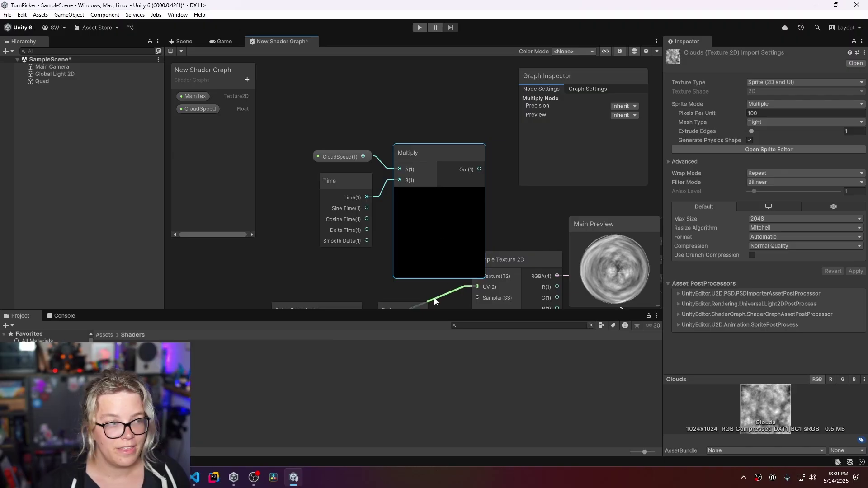
Step: Set the CloudSpeed property's default value to 1
{"action": "middle_click_drag", "start_coordinate": [382, 276], "coordinate": [321, 254]}
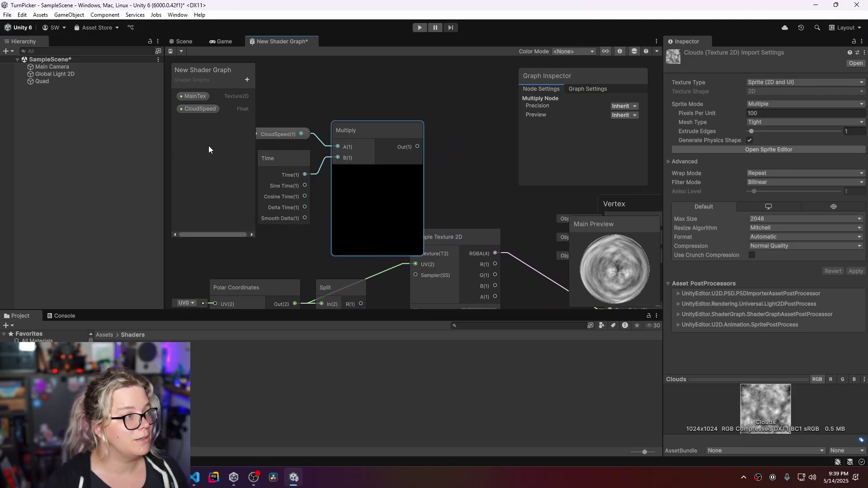
{"action": "left_click", "coordinate": [199, 109]}
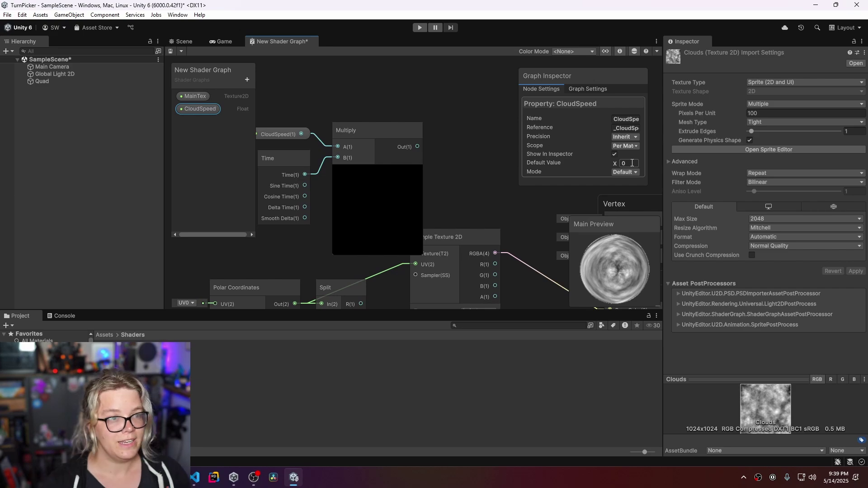
{"action": "type", "text": "1"}
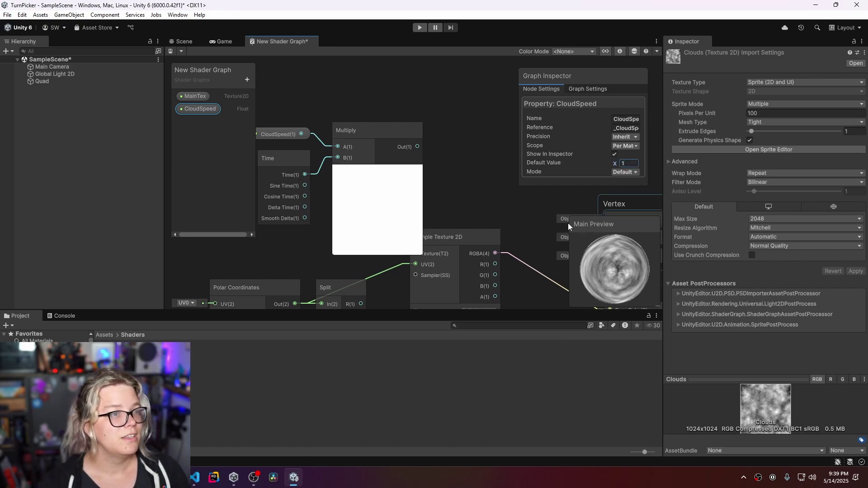
Step: Try Sine Time as the Multiply node's B input and reconnect the plain Time output
{"action": "middle_click_drag", "start_coordinate": [462, 195], "coordinate": [462, 191]}
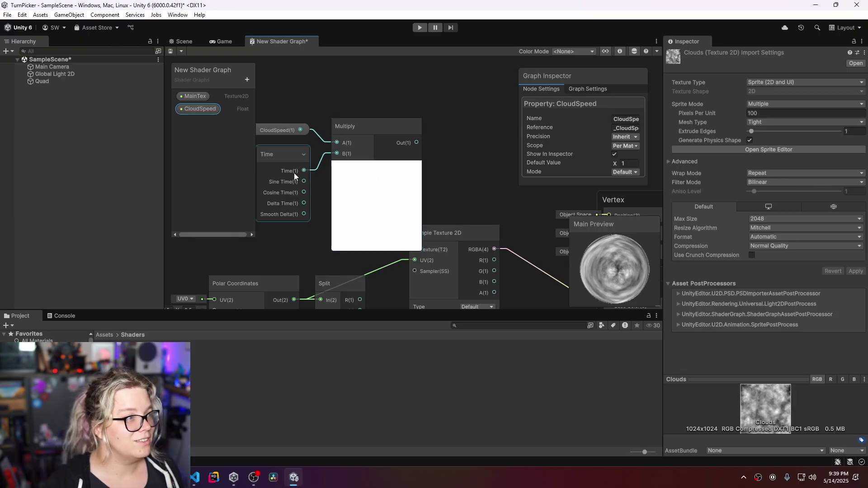
{"action": "left_click_drag", "start_coordinate": [304, 181], "coordinate": [337, 154]}
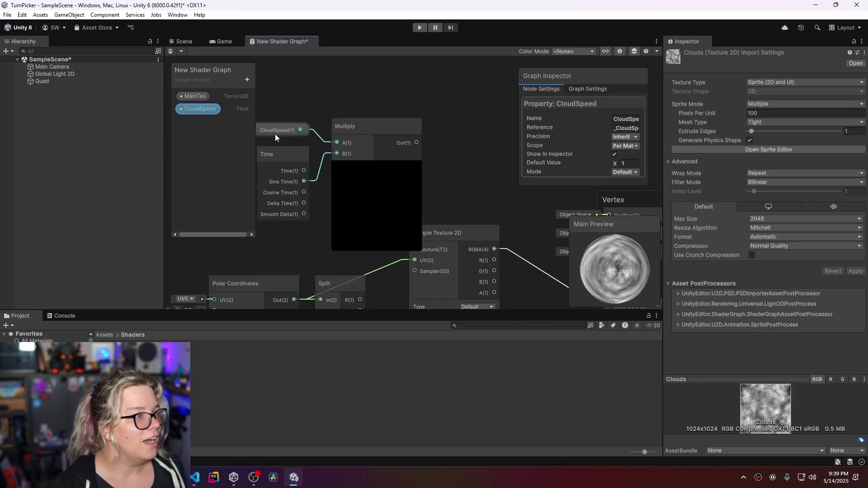
{"action": "left_click_drag", "start_coordinate": [304, 171], "coordinate": [337, 153]}
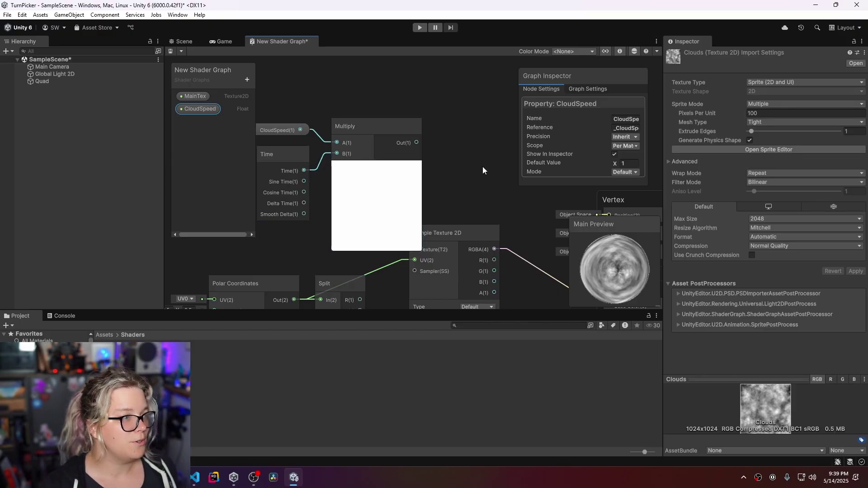
Step: Collapse the Multiply node's preview and create an Add node between the Split and Sample Texture 2D nodes
{"action": "left_click", "coordinate": [376, 167]}
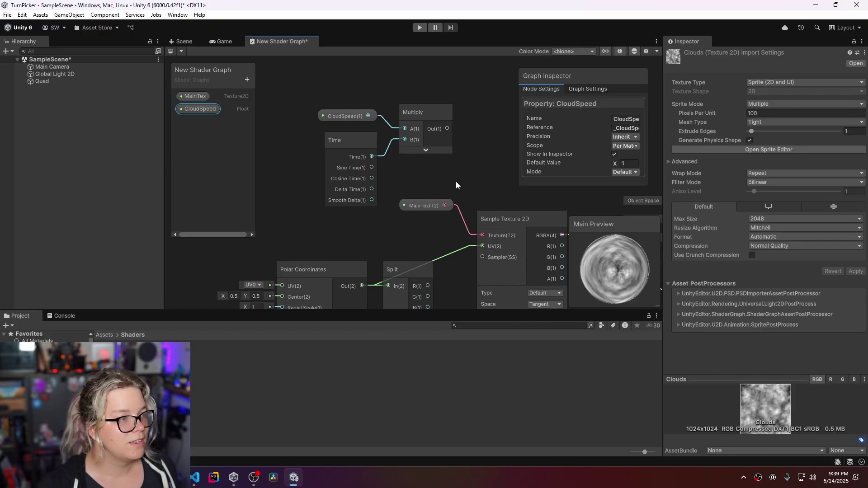
{"action": "right_click", "coordinate": [437, 152]}
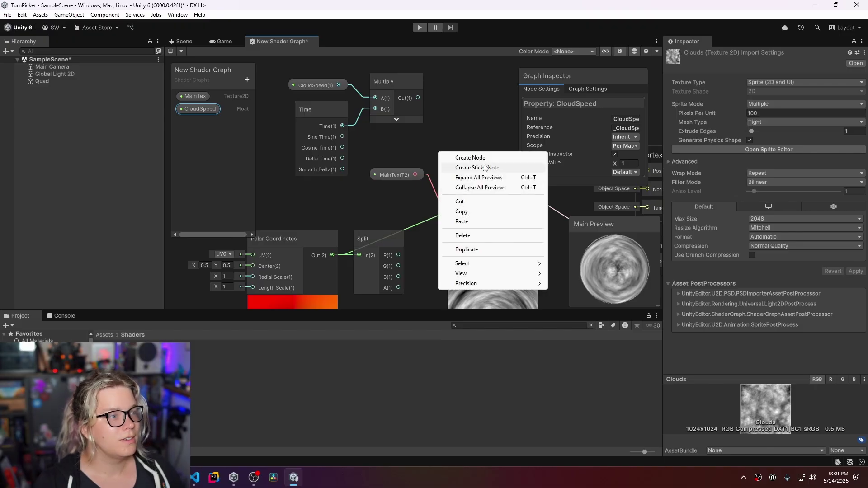
{"action": "left_click", "coordinate": [475, 157]}
{"action": "type", "text": "add"}
{"action": "key", "text": "Return"}
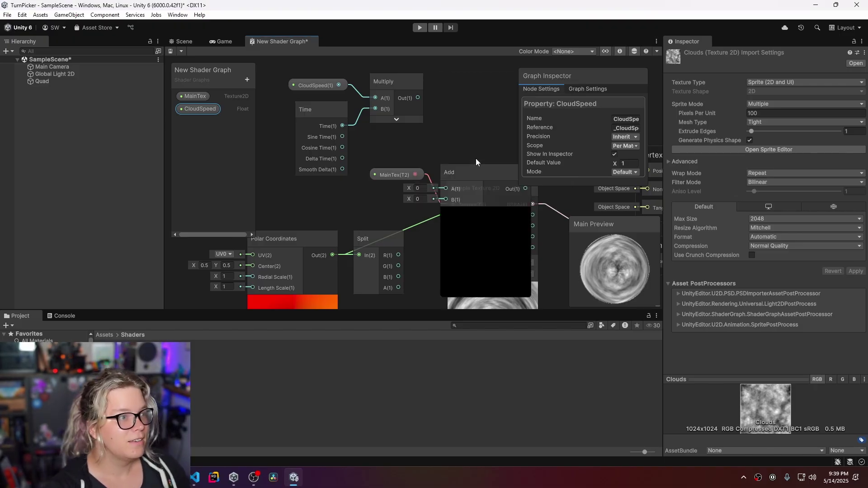
Step: Connect Multiply's output to Add's A input and Split's R output to its B input, and move the Add node up beside Multiply
{"action": "left_click_drag", "start_coordinate": [398, 255], "coordinate": [447, 200]}
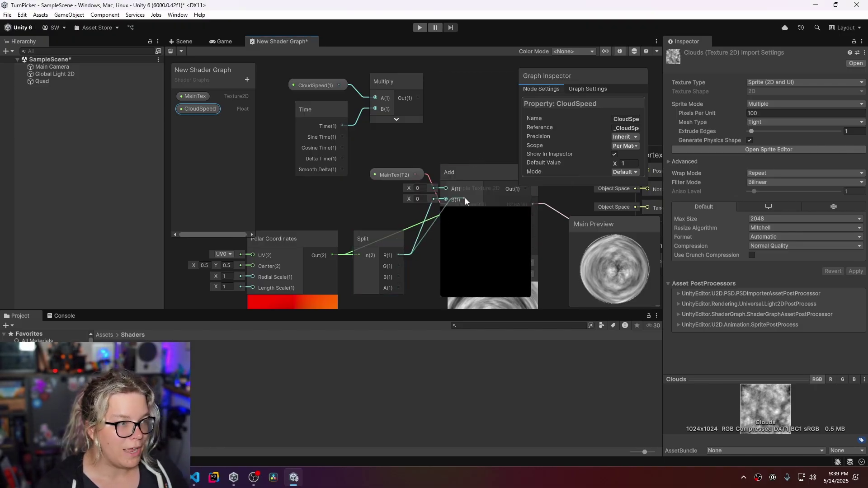
{"action": "left_click_drag", "start_coordinate": [418, 98], "coordinate": [446, 189]}
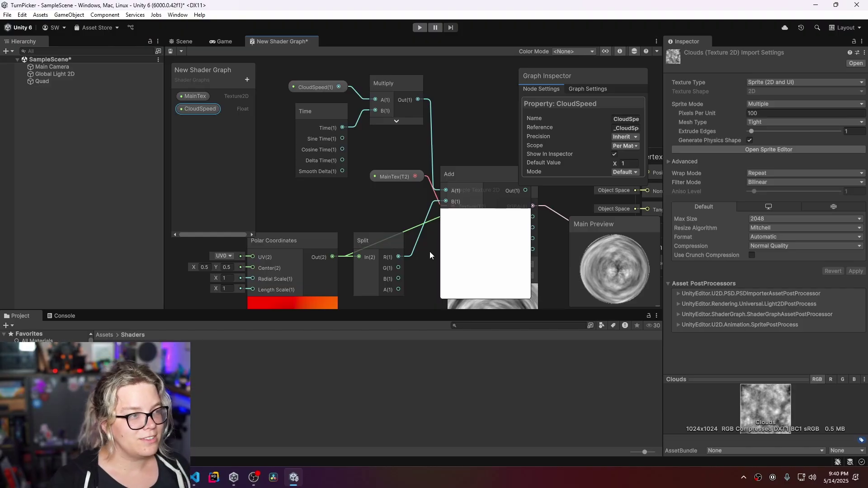
{"action": "mouse_move", "coordinate": [430, 251]}
{"action": "middle_mouse_down"}
{"action": "mouse_move", "coordinate": [397, 265]}
{"action": "mouse_move", "coordinate": [422, 258]}
{"action": "middle_mouse_up"}
{"action": "scroll", "coordinate": [415, 252], "scroll_direction": "down", "scroll_amount": 5}
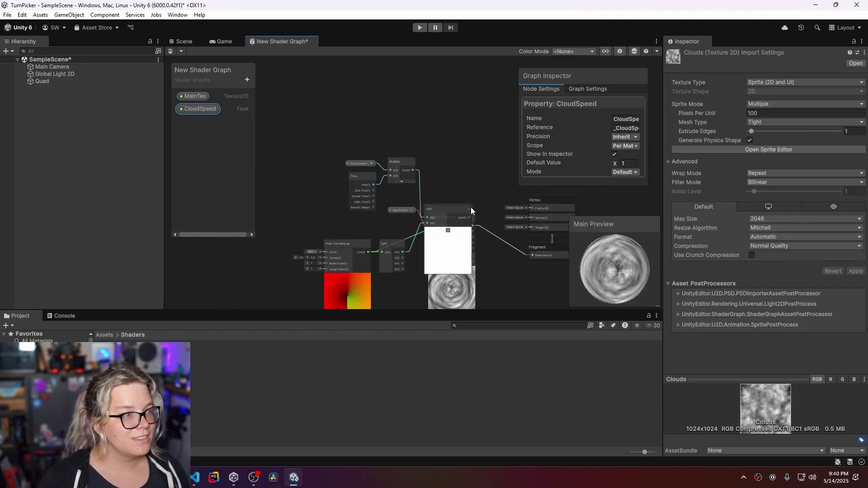
{"action": "left_click_drag", "start_coordinate": [435, 202], "coordinate": [447, 152]}
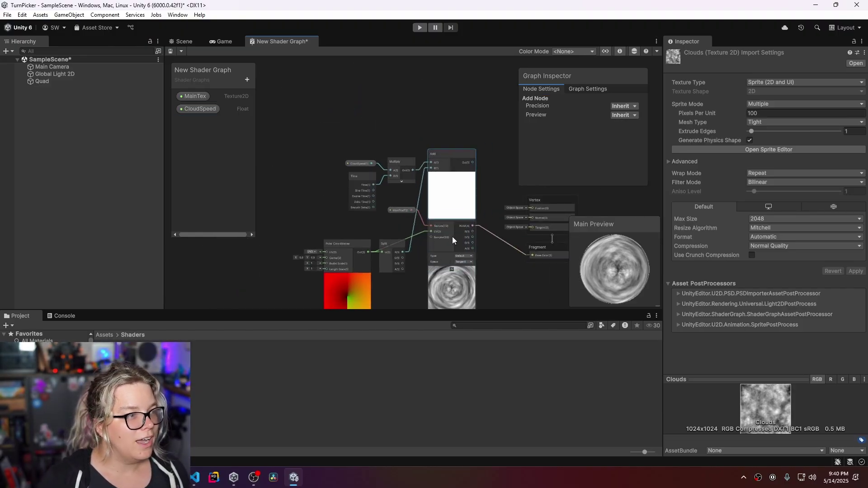
Step: Move the Vertex and Fragment stack, the Sample Texture 2D node and the MainTex node away from Add to make room between them
{"action": "left_click_drag", "start_coordinate": [460, 242], "coordinate": [509, 256]}
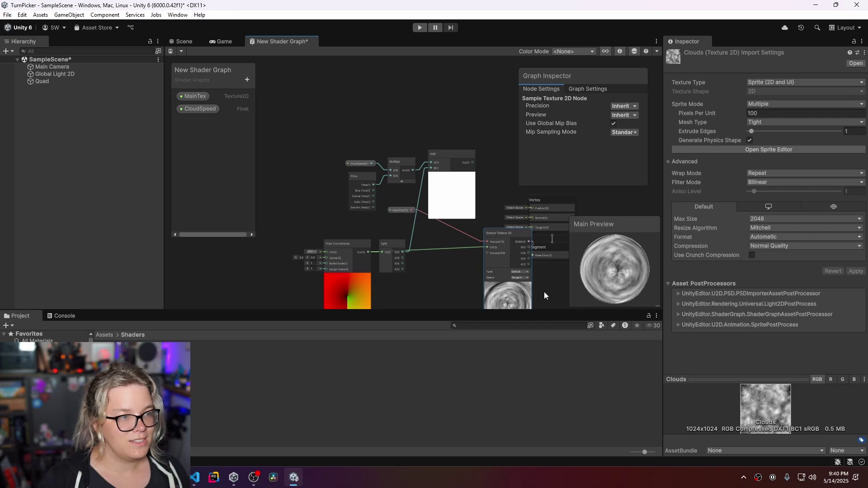
{"action": "middle_click_drag", "start_coordinate": [544, 291], "coordinate": [413, 279]}
{"action": "scroll", "coordinate": [413, 280], "scroll_direction": "down", "scroll_amount": 1}
{"action": "left_click", "coordinate": [417, 260]}
{"action": "left_click_drag", "start_coordinate": [412, 202], "coordinate": [490, 211]}
{"action": "left_click_drag", "start_coordinate": [376, 235], "coordinate": [416, 212]}
{"action": "middle_click_drag", "start_coordinate": [353, 258], "coordinate": [384, 246]}
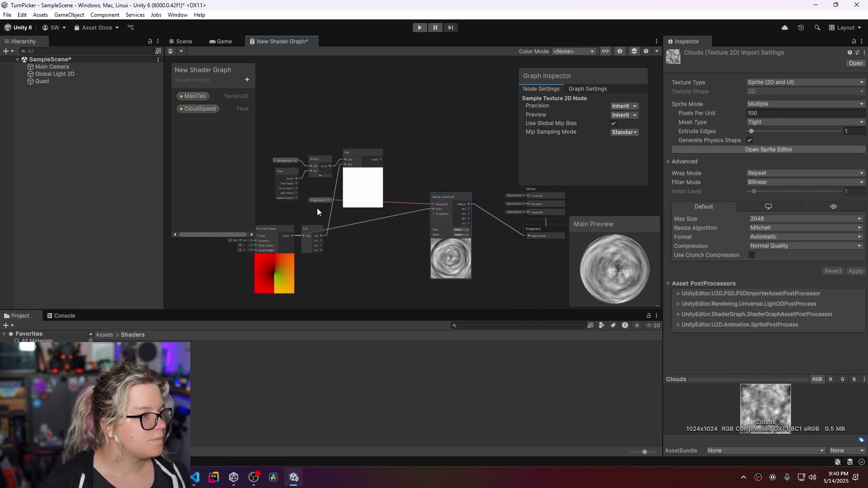
{"action": "left_click", "coordinate": [335, 202]}
{"action": "scroll", "coordinate": [361, 217], "scroll_direction": "up", "scroll_amount": 3}
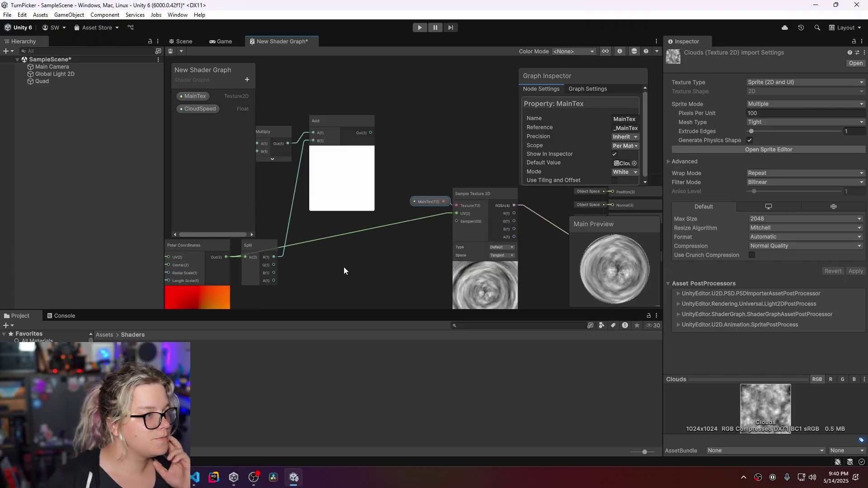
Step: Create a Vector 2 node between Split and Sample Texture 2D and connect Split's G output to its Y input
{"action": "middle_click_drag", "start_coordinate": [344, 267], "coordinate": [389, 244]}
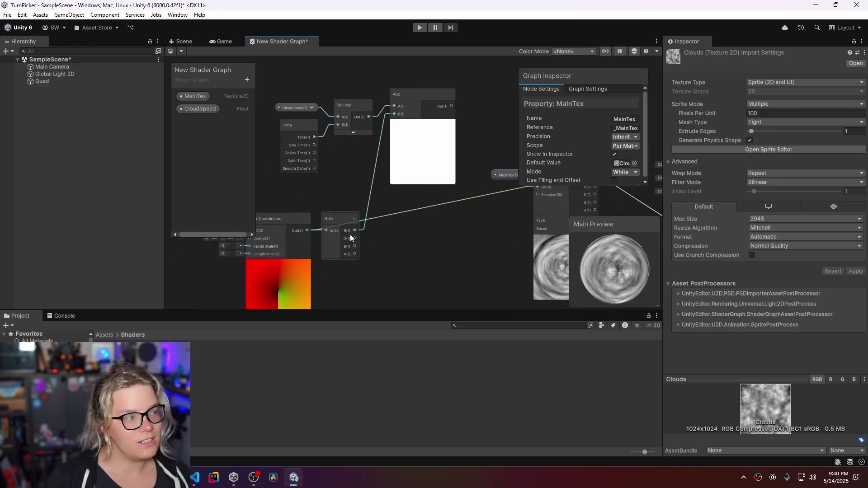
{"action": "middle_click_drag", "start_coordinate": [463, 224], "coordinate": [386, 259]}
{"action": "right_click", "coordinate": [397, 258]}
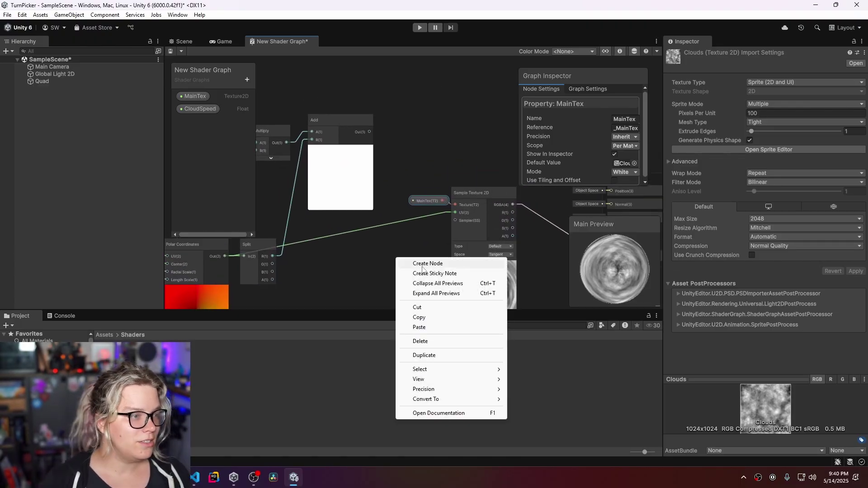
{"action": "left_click", "coordinate": [428, 263]}
{"action": "type", "text": "vect"}
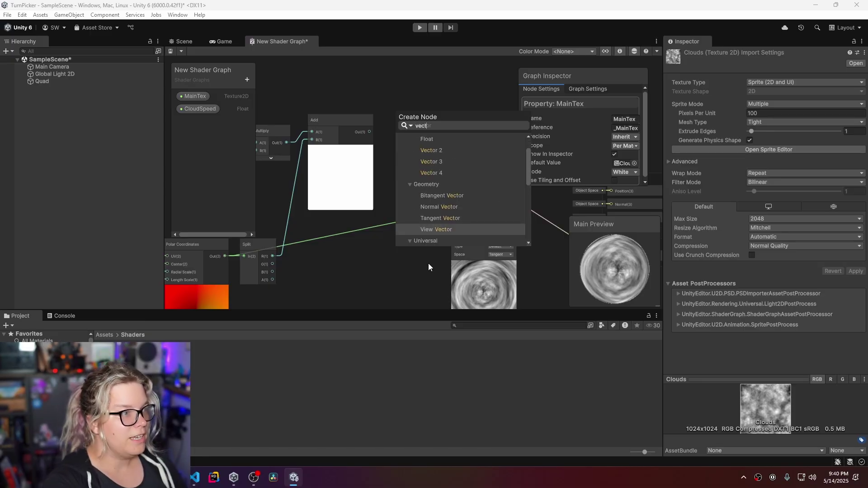
{"action": "type", "text": "or"}
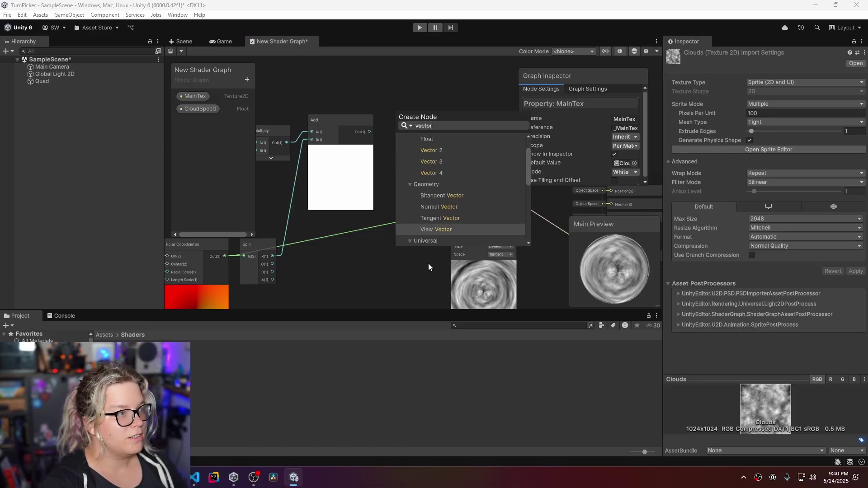
{"action": "left_click", "coordinate": [439, 150]}
{"action": "left_click_drag", "start_coordinate": [272, 265], "coordinate": [396, 223]}
Step: Connect Add's output to Vector 2's X input and Vector 2's output to Sample Texture 2D's UV, and place Vector 2 between them
{"action": "middle_click_drag", "start_coordinate": [365, 196], "coordinate": [359, 284]}
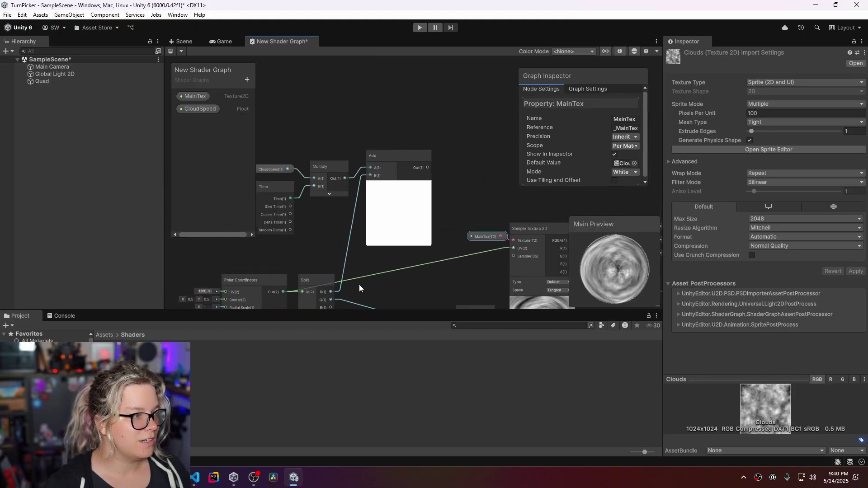
{"action": "middle_click_drag", "start_coordinate": [460, 229], "coordinate": [418, 183]}
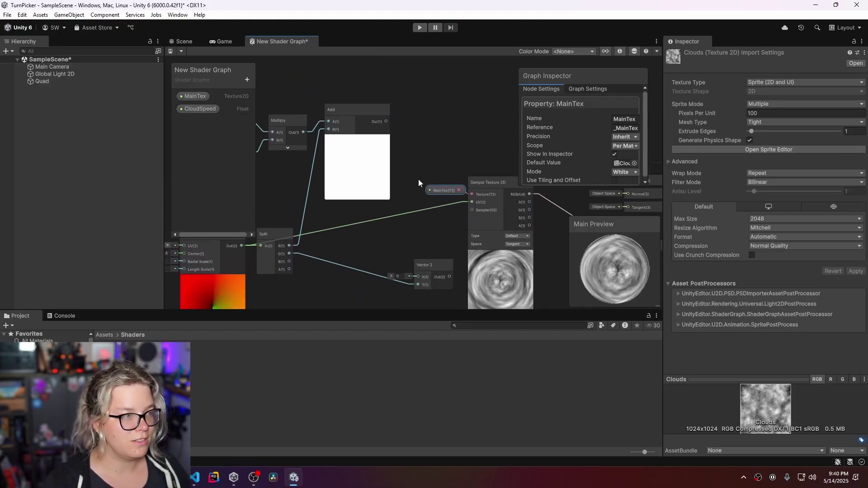
{"action": "left_click_drag", "start_coordinate": [386, 121], "coordinate": [471, 175]}
{"action": "left_click_drag", "start_coordinate": [436, 240], "coordinate": [424, 185]}
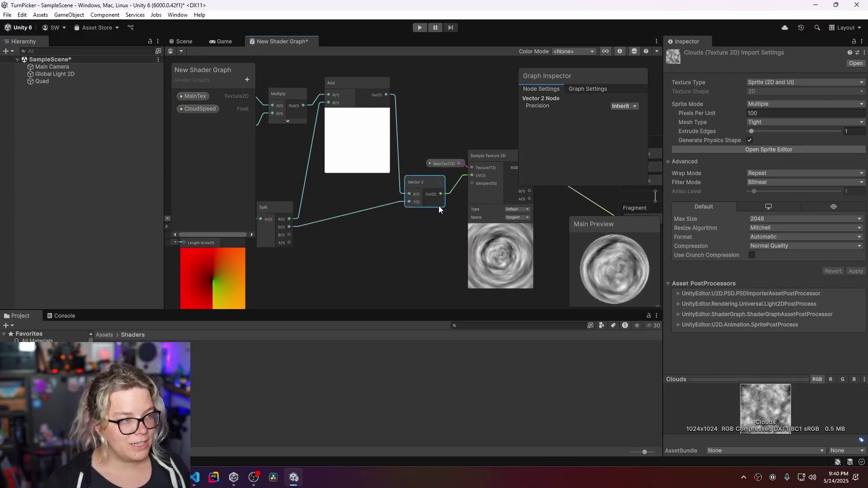
Step: Set the CloudSpeed property's default value to -1 and save the shader graph
{"action": "left_click", "coordinate": [200, 109]}
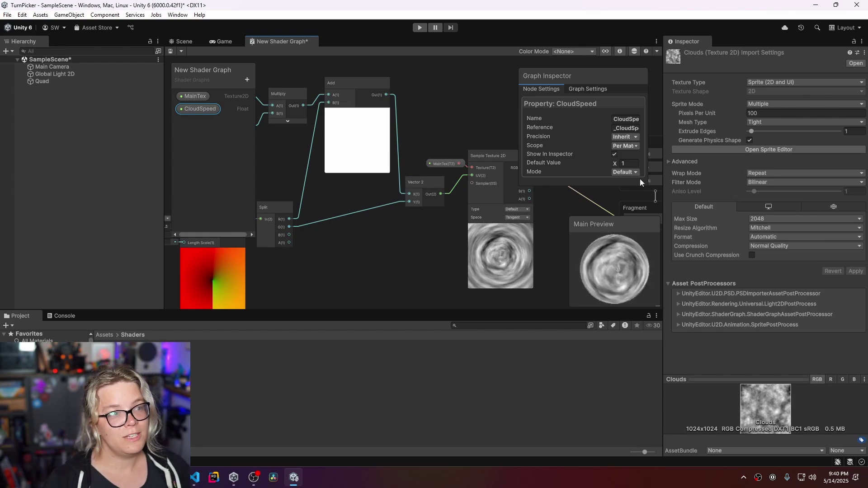
{"action": "type", "text": "-1"}
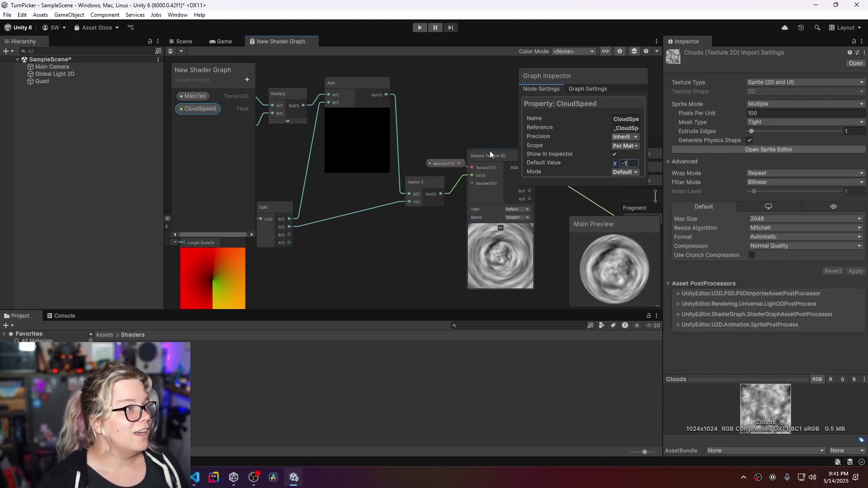
{"action": "key", "text": "ctrl+s"}
Step: Apply the New Shader Graph material to the Quad in the Scene view
{"action": "left_click", "coordinate": [224, 42]}
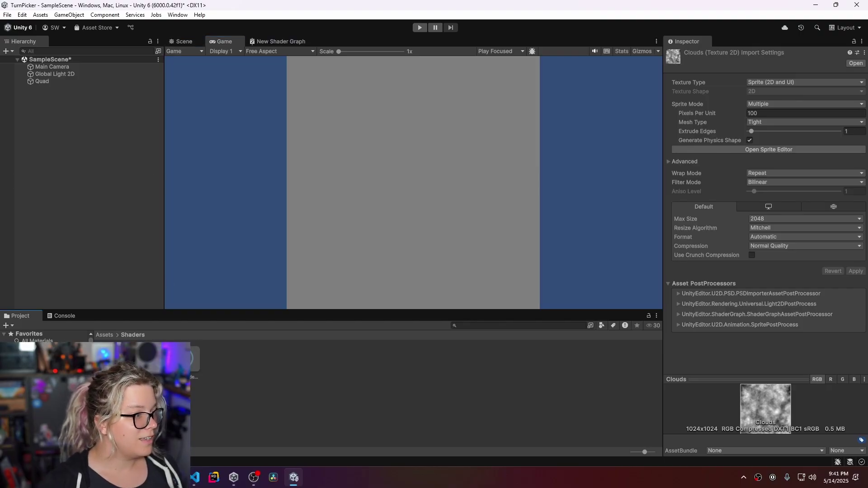
{"action": "left_click", "coordinate": [45, 80]}
{"action": "left_click", "coordinate": [181, 41]}
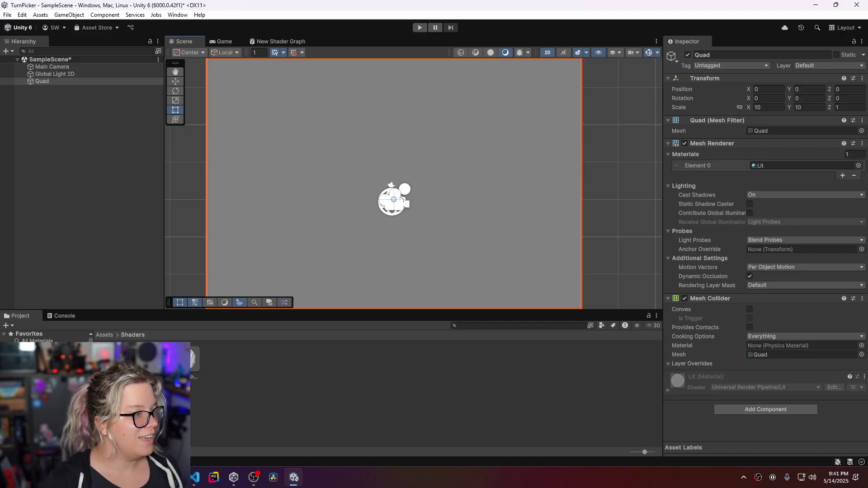
{"action": "left_click_drag", "start_coordinate": [192, 359], "coordinate": [352, 174]}
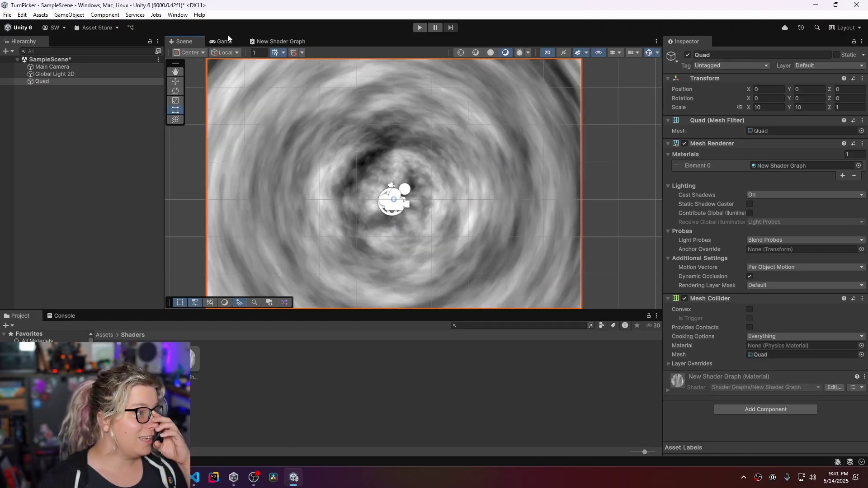
Step: Run the scene in the Game view to watch the cloud animation, and stop play mode
{"action": "left_click", "coordinate": [225, 42]}
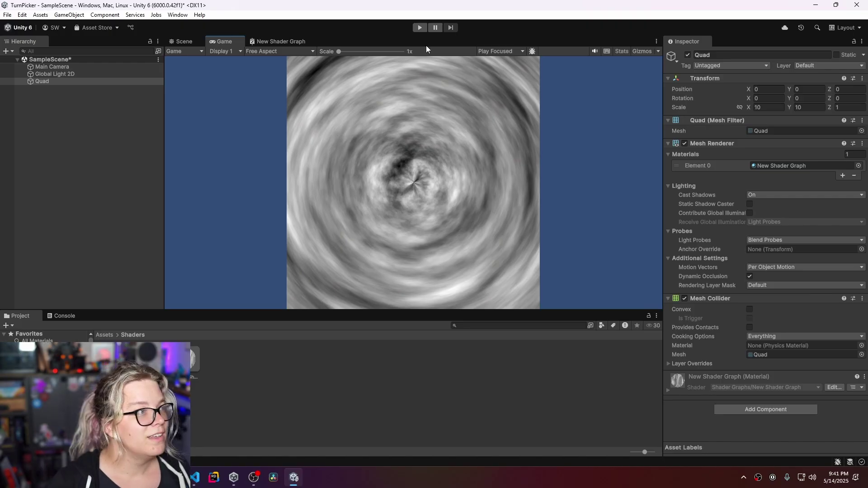
{"action": "left_click", "coordinate": [420, 28]}
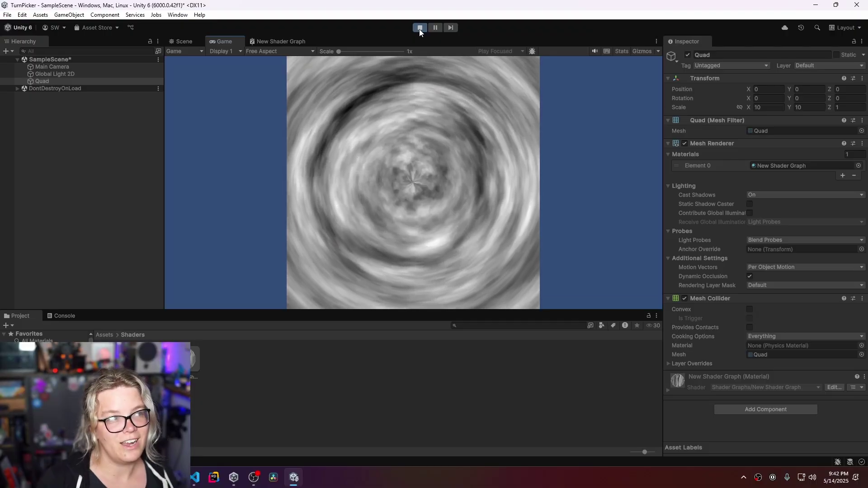
{"action": "left_click", "coordinate": [420, 27]}
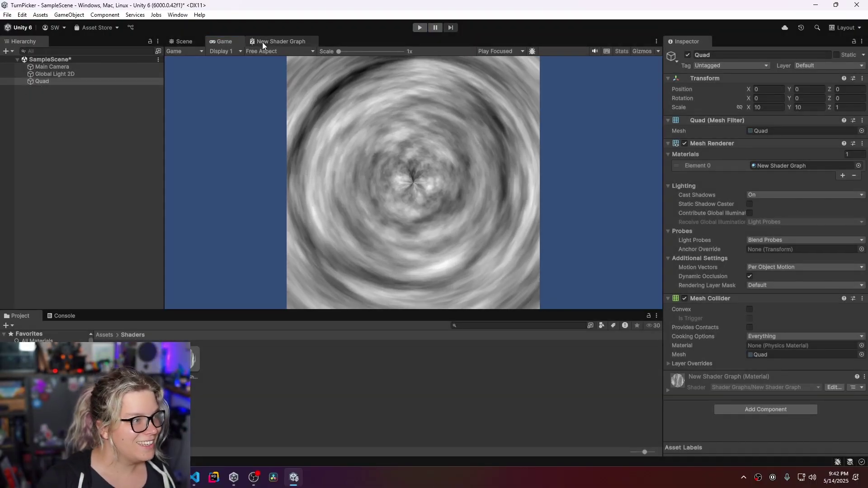
Step: Add an Alpha block to the shader graph's Fragment stack and set the graph's surface type to Transparent
{"action": "left_click", "coordinate": [262, 42]}
{"action": "middle_click_drag", "start_coordinate": [337, 244], "coordinate": [265, 243]}
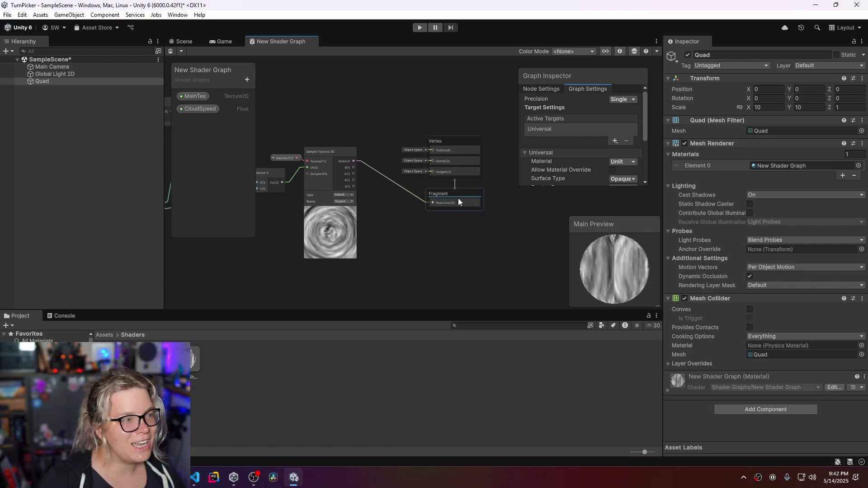
{"action": "right_click", "coordinate": [455, 192]}
{"action": "left_click", "coordinate": [504, 198]}
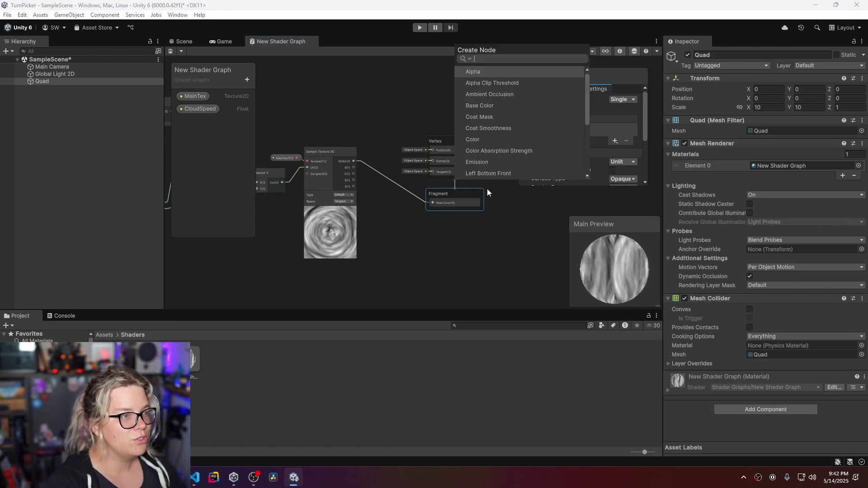
{"action": "type", "text": "alph"}
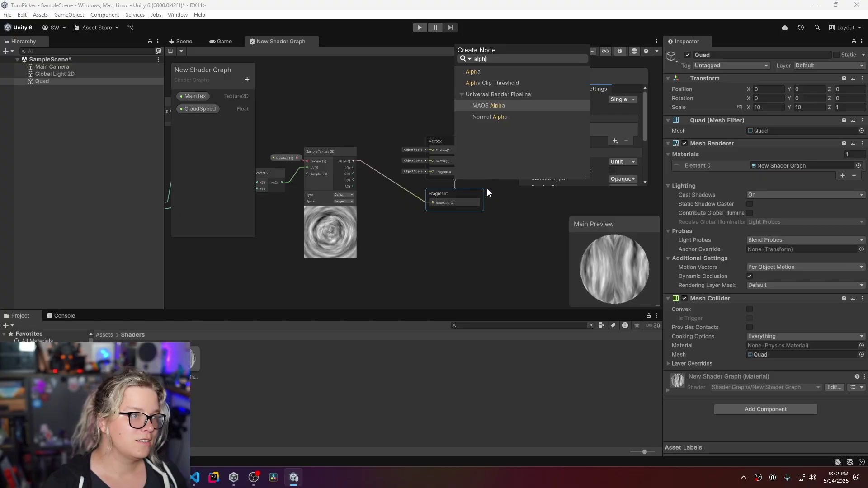
{"action": "left_click", "coordinate": [472, 72]}
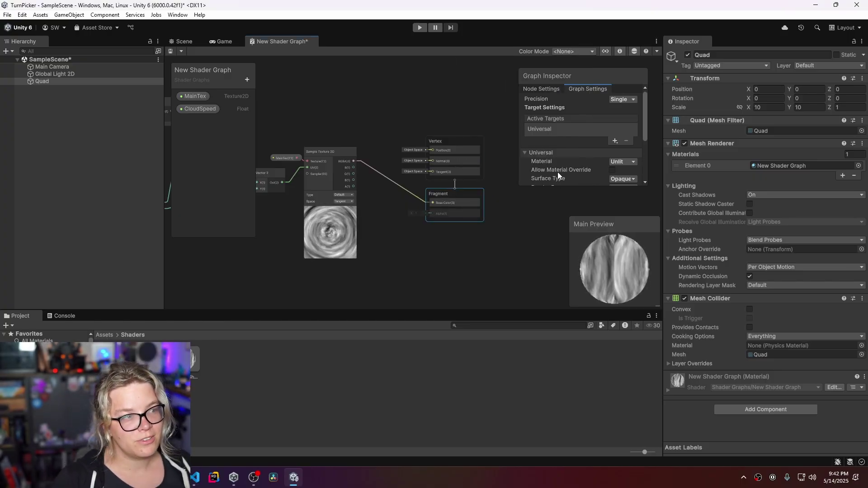
{"action": "left_click", "coordinate": [625, 179]}
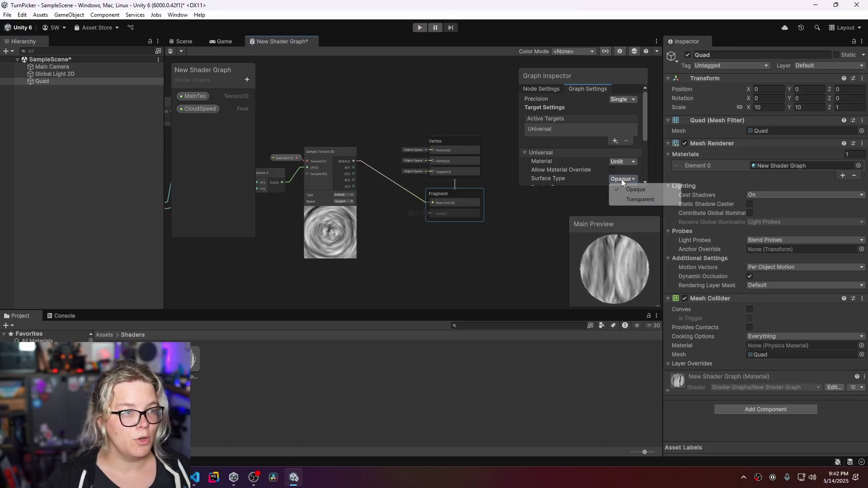
{"action": "left_click", "coordinate": [631, 198]}
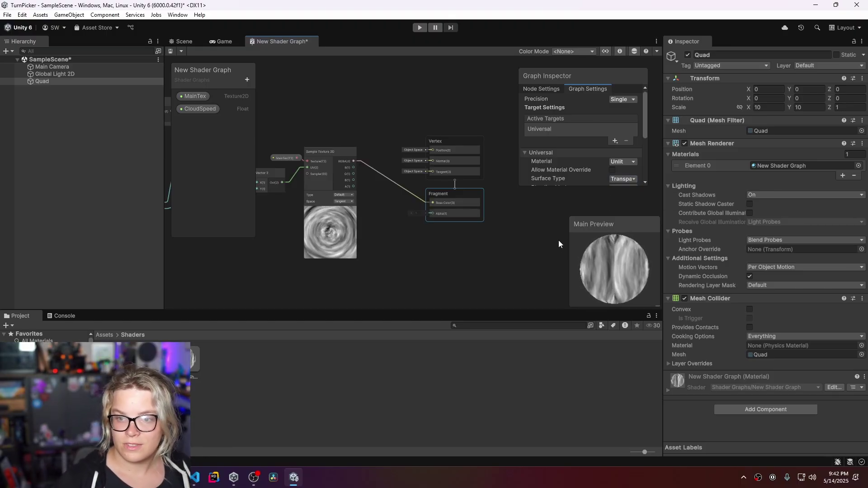
Step: Connect the Split node's R output to the Fragment stack's Alpha input and save the shader graph
{"action": "middle_click_drag", "start_coordinate": [435, 256], "coordinate": [553, 249]}
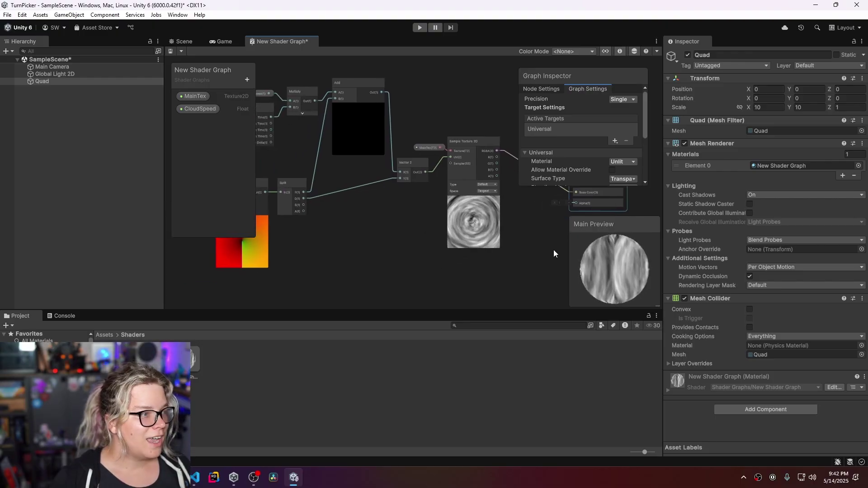
{"action": "middle_click_drag", "start_coordinate": [341, 234], "coordinate": [399, 249]}
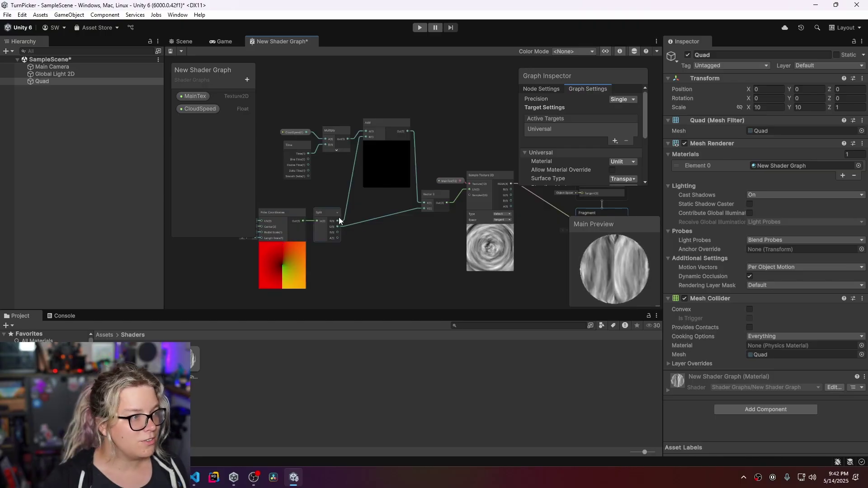
{"action": "left_click_drag", "start_coordinate": [337, 221], "coordinate": [546, 228]}
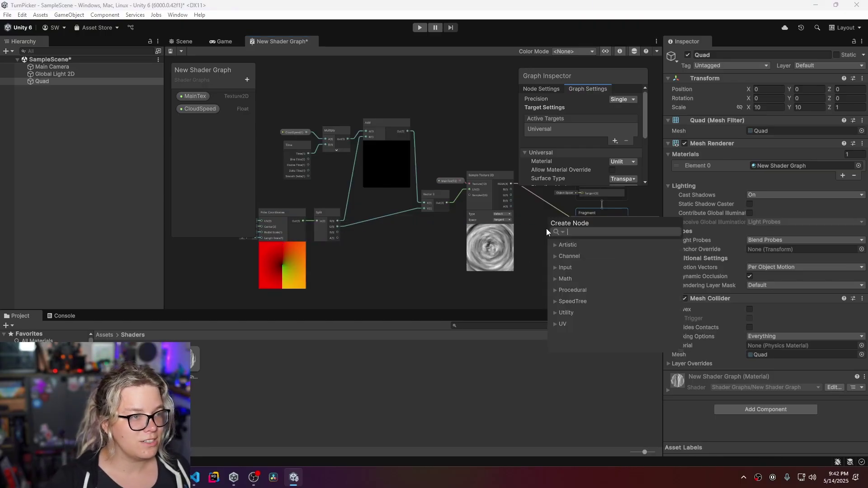
{"action": "key", "text": "Escape"}
{"action": "middle_click_drag", "start_coordinate": [537, 224], "coordinate": [507, 228]}
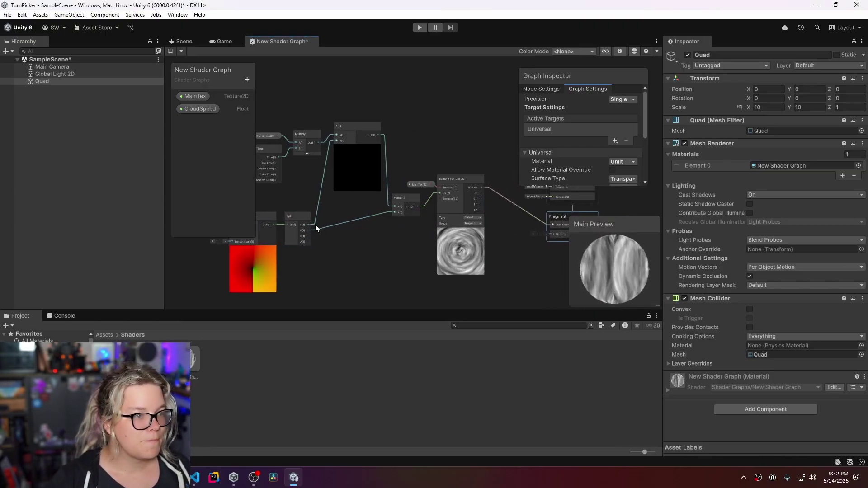
{"action": "left_click_drag", "start_coordinate": [316, 224], "coordinate": [551, 235]}
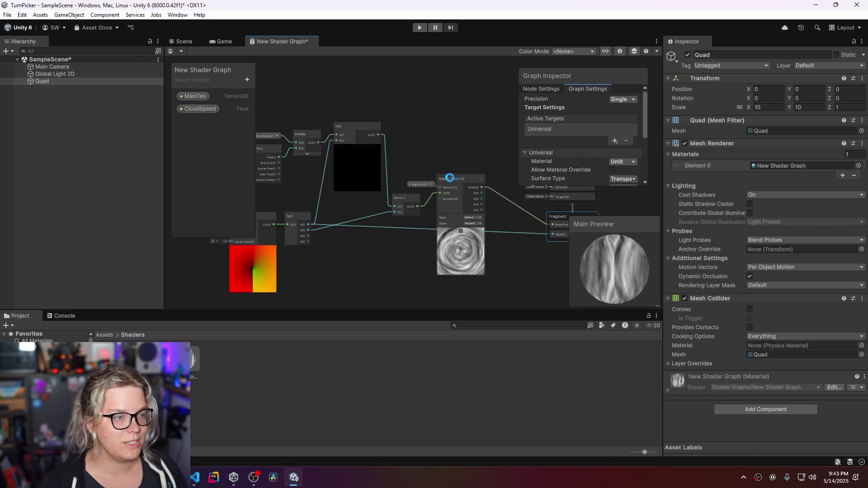
{"action": "key", "text": "ctrl+s"}
Step: Play the scene in the Game view to check the transparent cloud animation on the Quad
{"action": "left_click", "coordinate": [224, 42]}
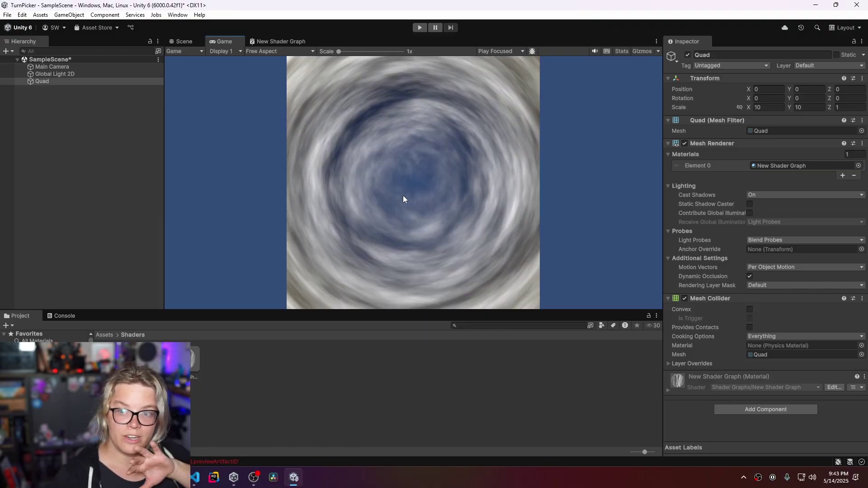
{"action": "left_click", "coordinate": [419, 27]}
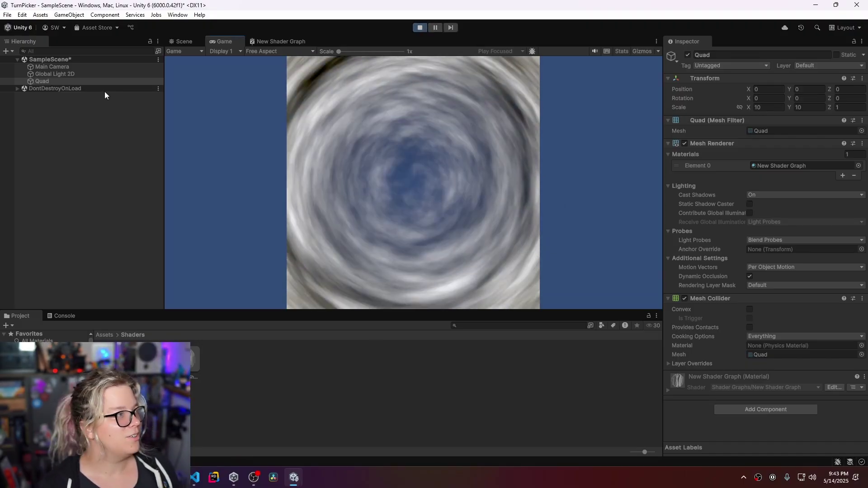
Step: Add a 3D sphere to the running scene and set its position to X 0, Y 0, Z 10, behind the Quad
{"action": "left_click", "coordinate": [68, 14]}
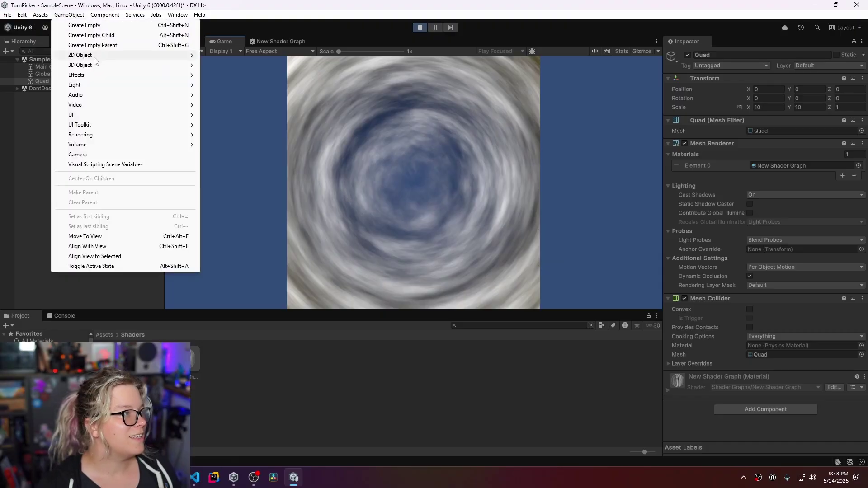
{"action": "mouse_move", "coordinate": [93, 64]}
{"action": "left_click", "coordinate": [234, 76]}
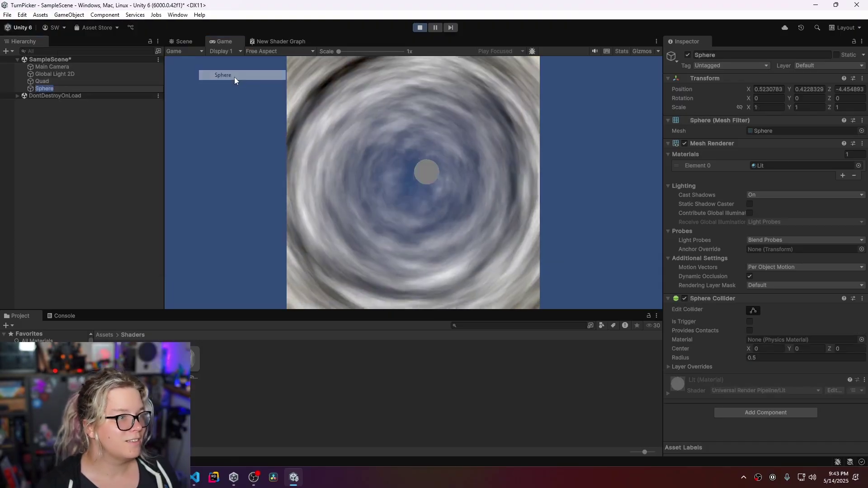
{"action": "left_click", "coordinate": [808, 89]}
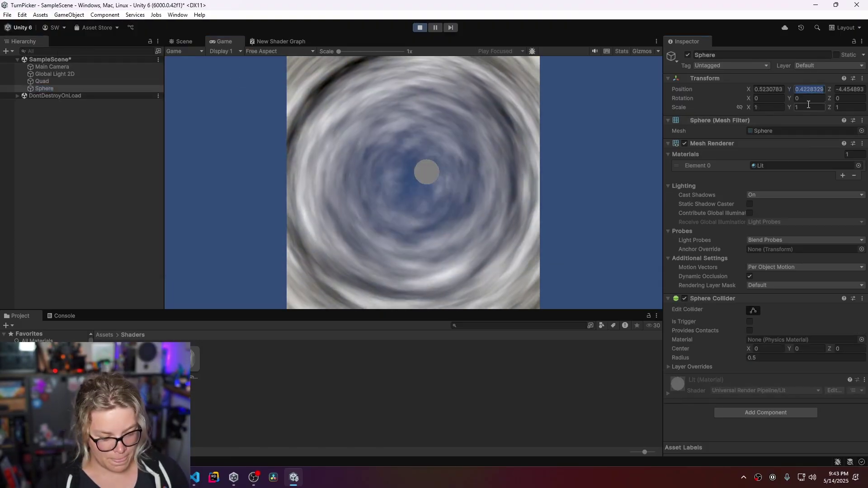
{"action": "type", "text": "0"}
{"action": "left_click", "coordinate": [768, 89]}
{"action": "type", "text": "0"}
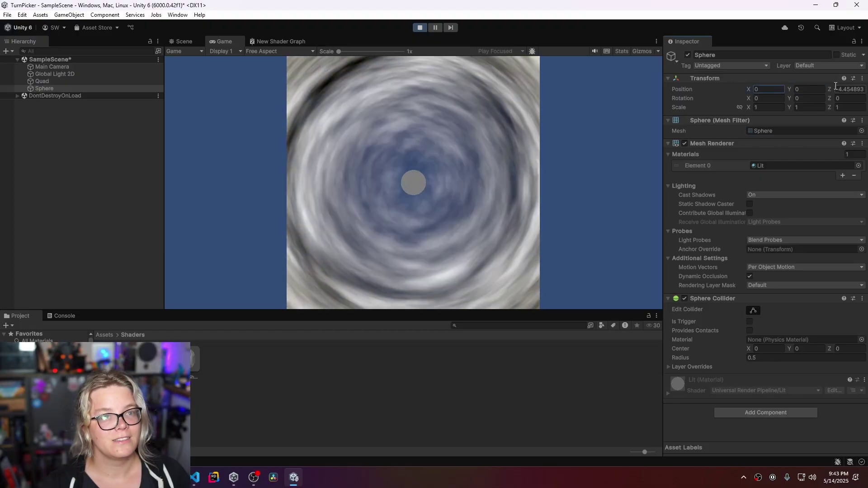
{"action": "left_click", "coordinate": [843, 89]}
{"action": "type", "text": "-10"}
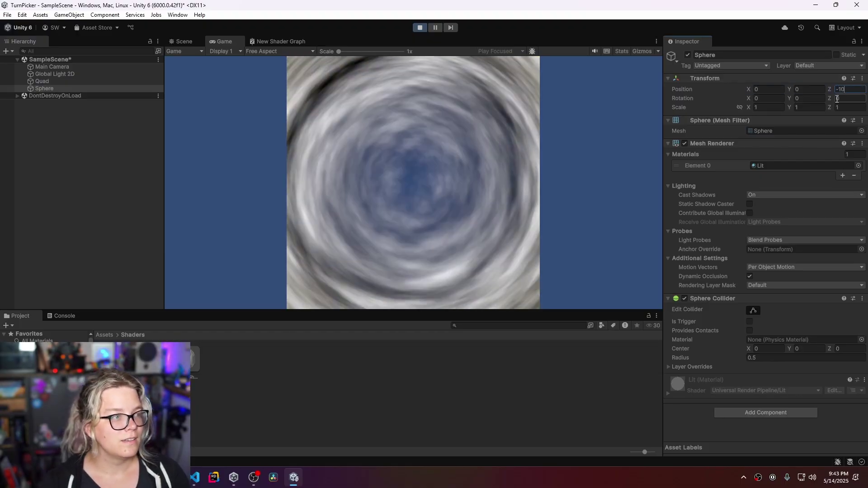
{"action": "key", "text": "Home"}
{"action": "key", "text": "Delete"}
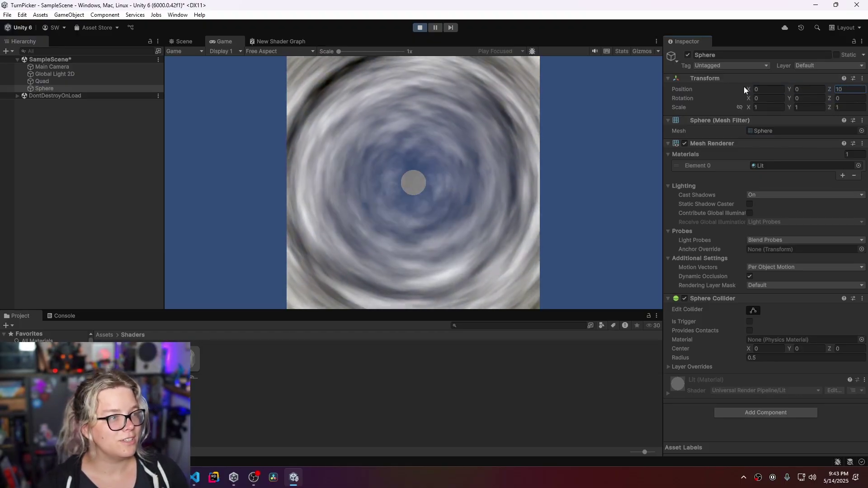
Step: Set the sphere's X and Y scale to 5 and its X position to about -2.61, and stop play mode
{"action": "left_click", "coordinate": [808, 107]}
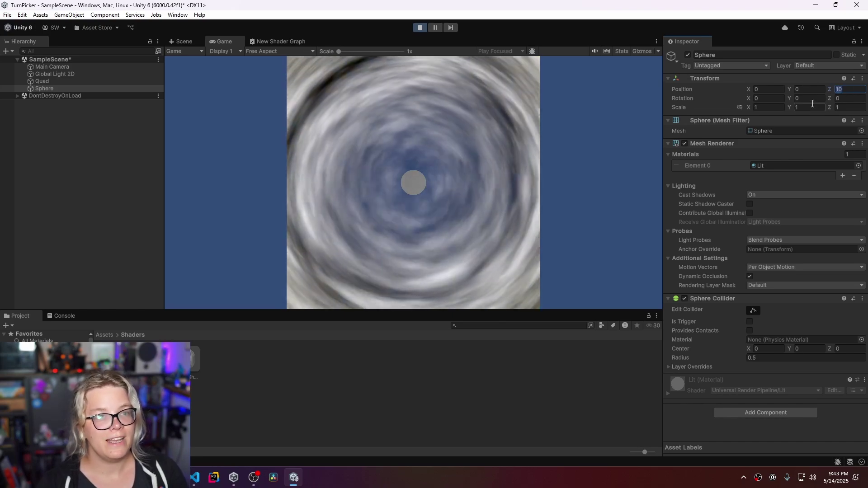
{"action": "type", "text": "5"}
{"action": "left_click", "coordinate": [752, 107]}
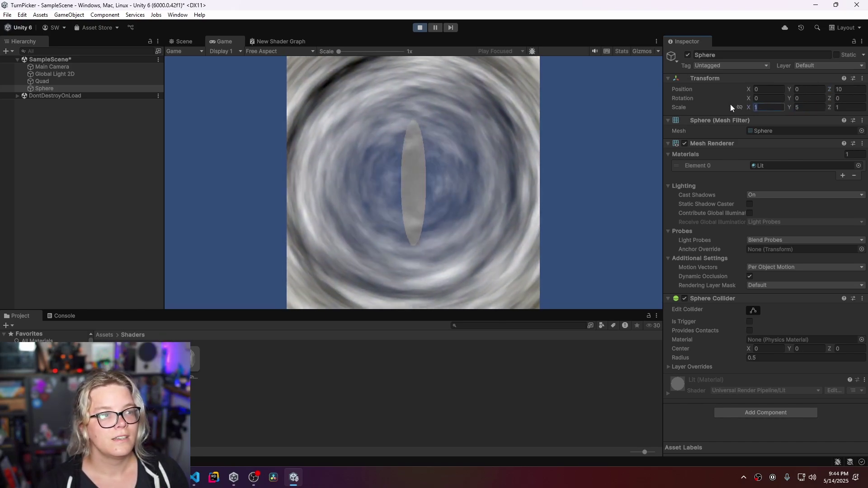
{"action": "type", "text": "5"}
{"action": "left_click_drag", "start_coordinate": [748, 87], "coordinate": [706, 90]}
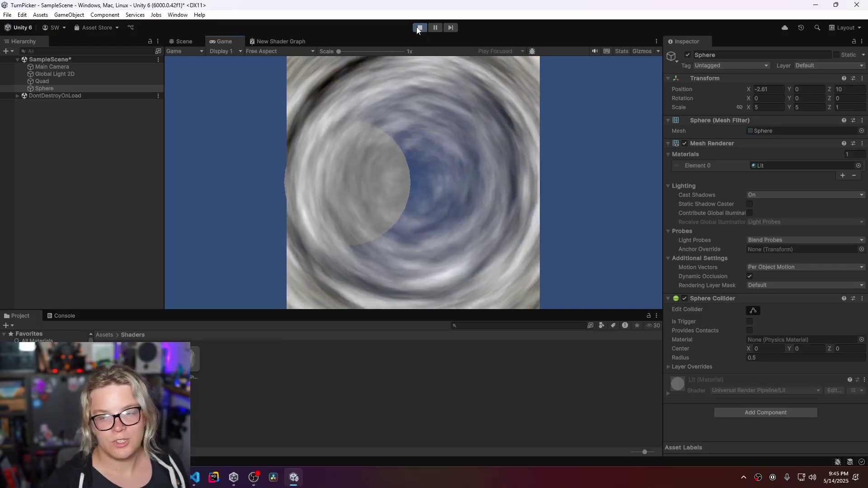
{"action": "left_click", "coordinate": [417, 28]}
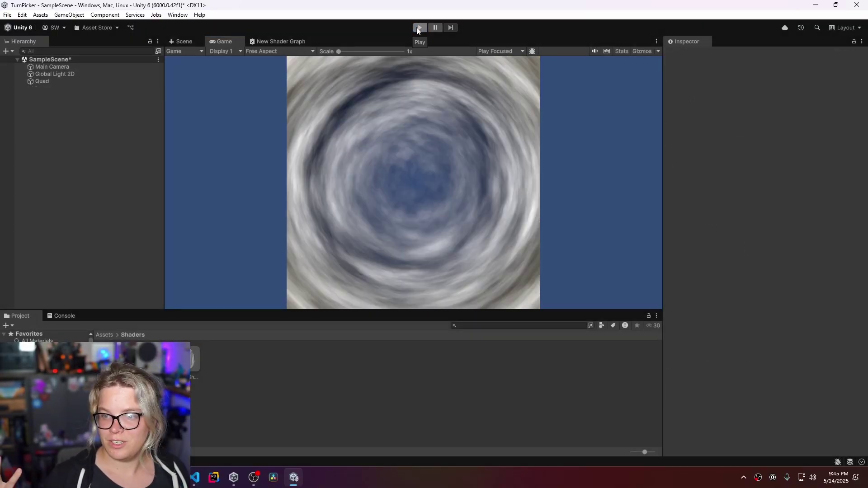